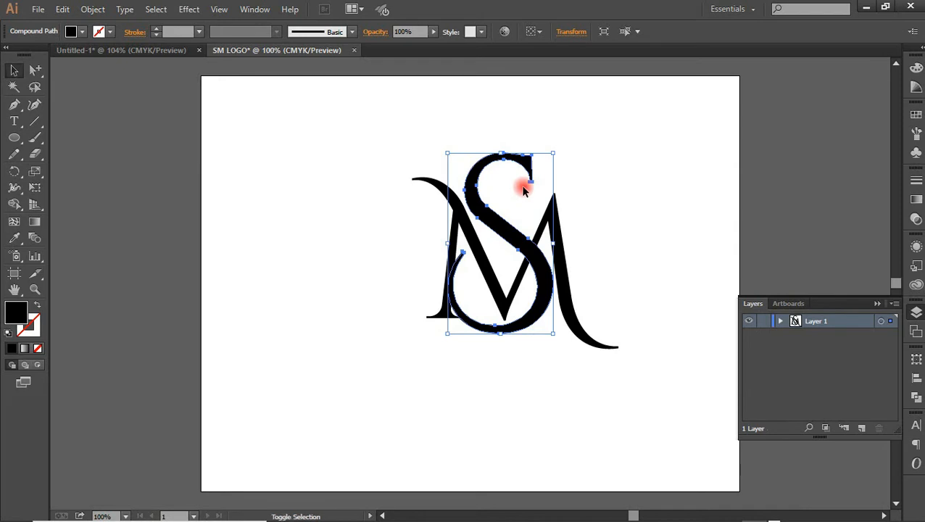
# Scale the letter S down slightly from its upper corner and nudge it up over the M
pyautogui.moveTo(553, 153); pyautogui.dragTo(544, 171)
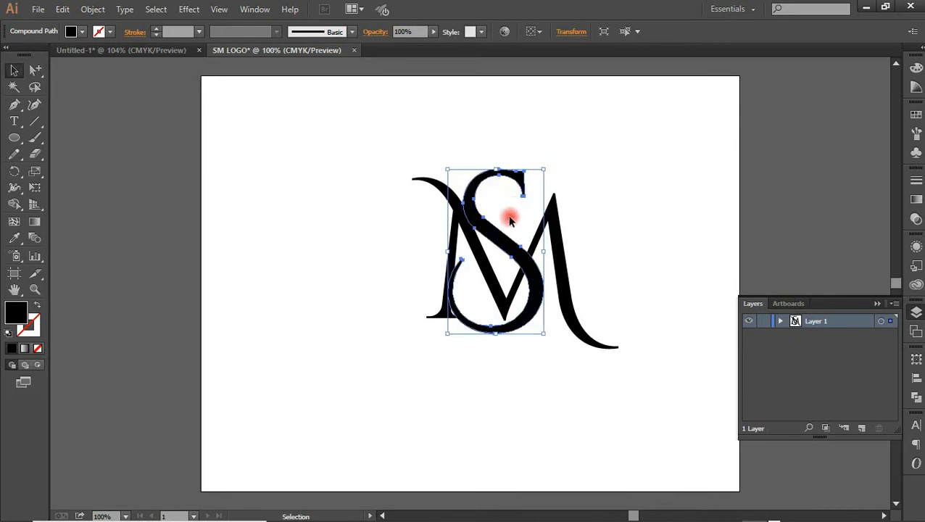
pyautogui.press('Up')
pyautogui.press('Up')
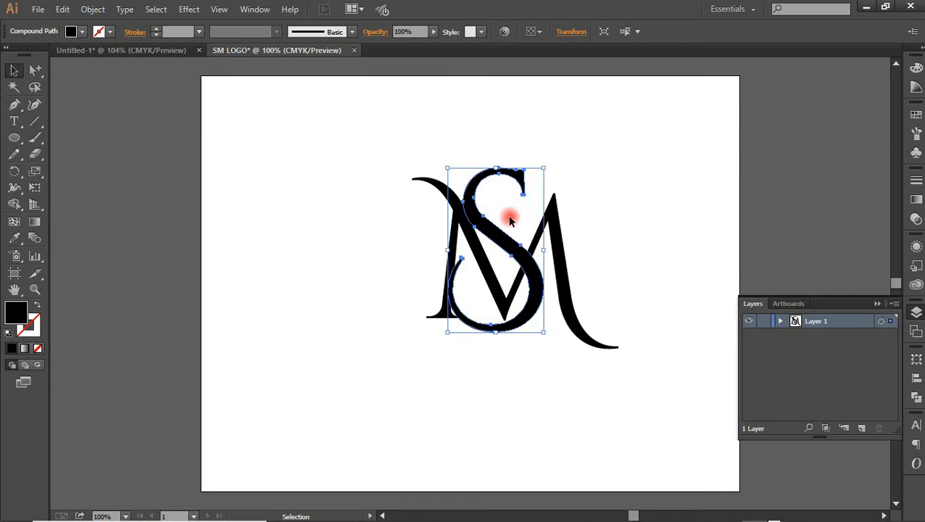
pyautogui.press('Up')
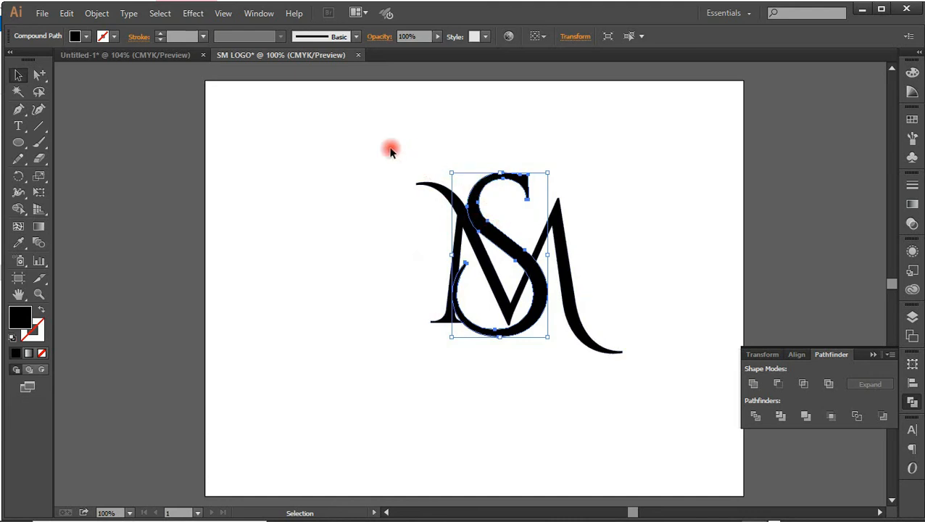
# Select both letters, duplicate them in place, and swap the copies' fill and stroke to leave a black stroke without fill
pyautogui.moveTo(377, 145); pyautogui.dragTo(664, 394)
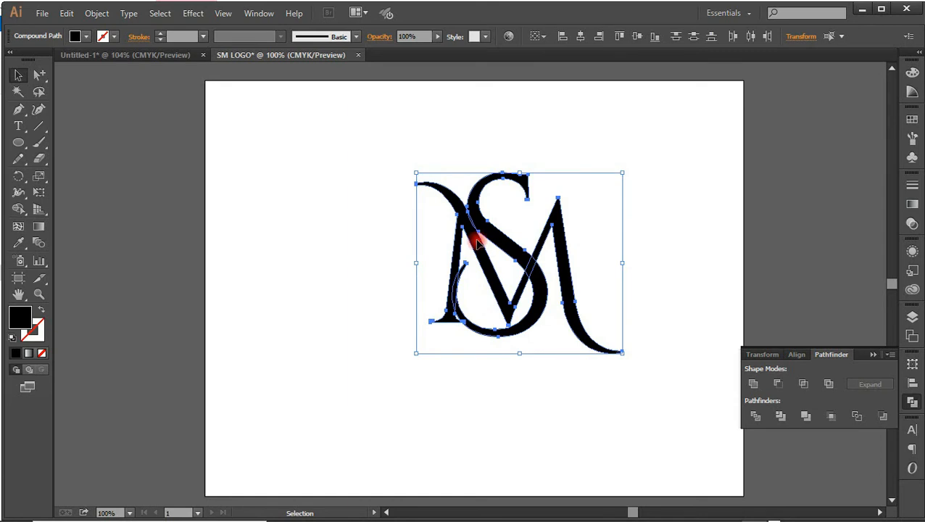
pyautogui.press('ctrl')
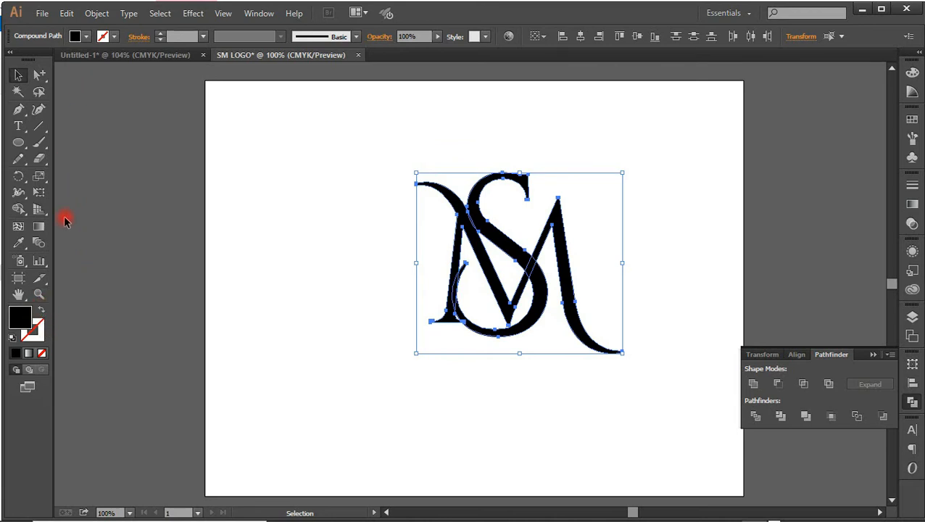
pyautogui.click(42, 312)
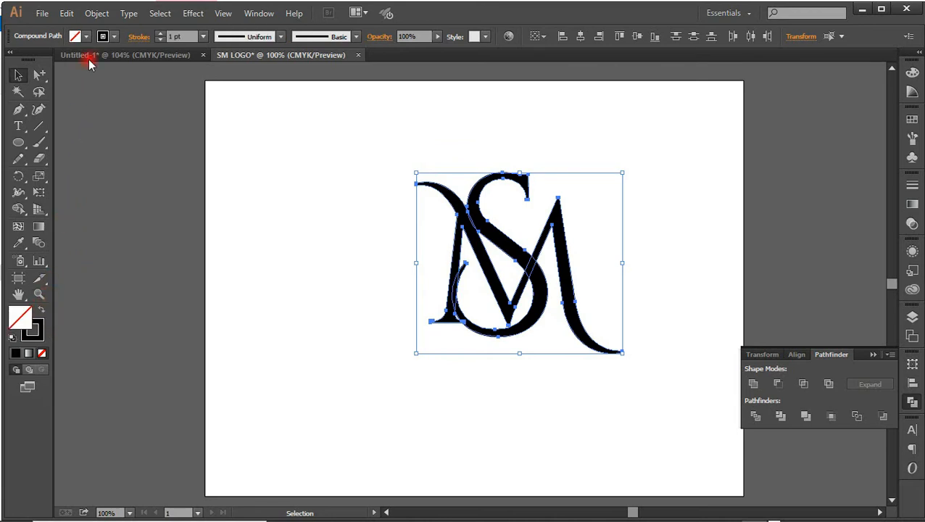
# Increase the stroke weight of the duplicated letters to 15 pt
pyautogui.click(160, 33)
pyautogui.click(160, 33)
pyautogui.click(159, 33)
pyautogui.click(160, 33)
pyautogui.click(160, 33)
pyautogui.click(160, 34)
pyautogui.click(160, 34)
pyautogui.click(160, 33)
pyautogui.click(159, 34)
pyautogui.click(159, 33)
pyautogui.click(160, 33)
pyautogui.click(159, 34)
pyautogui.click(159, 33)
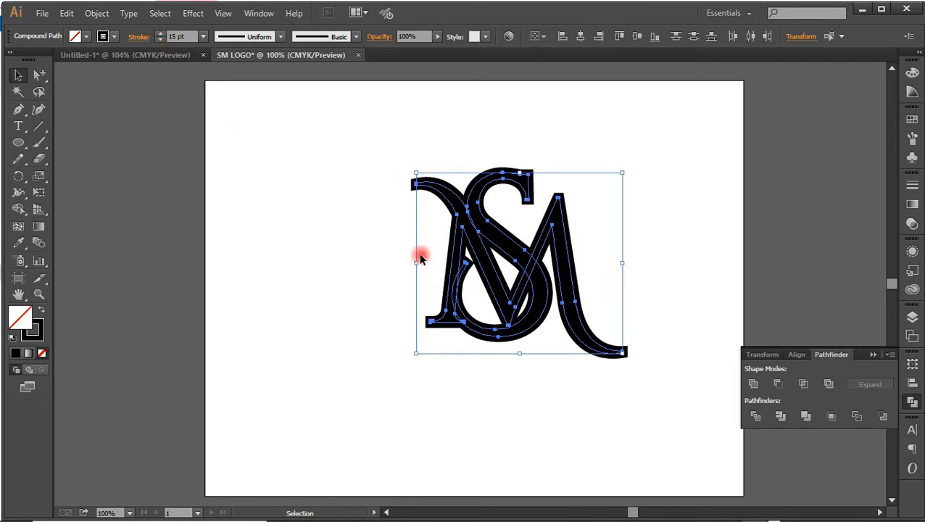
# Expand the fill and stroke of the duplicated letters into shapes and deselect them
pyautogui.click(94, 17)
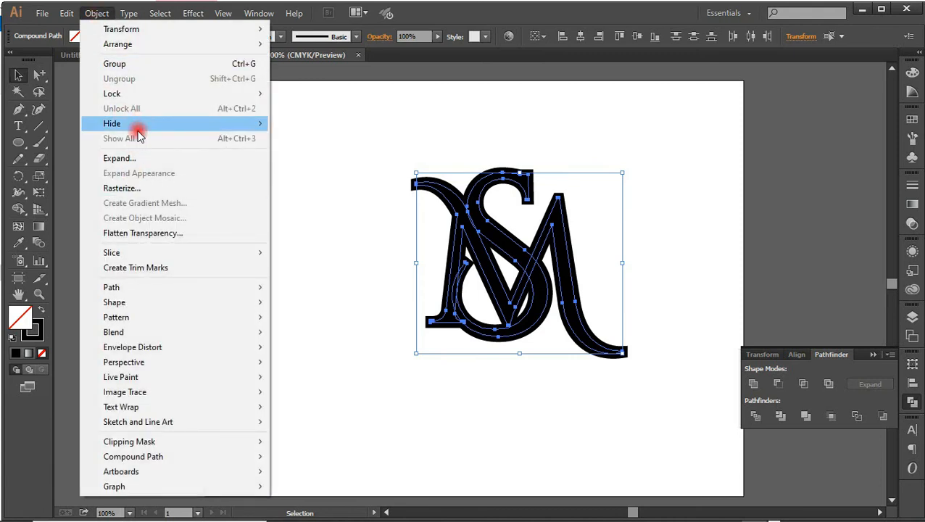
pyautogui.click(129, 157)
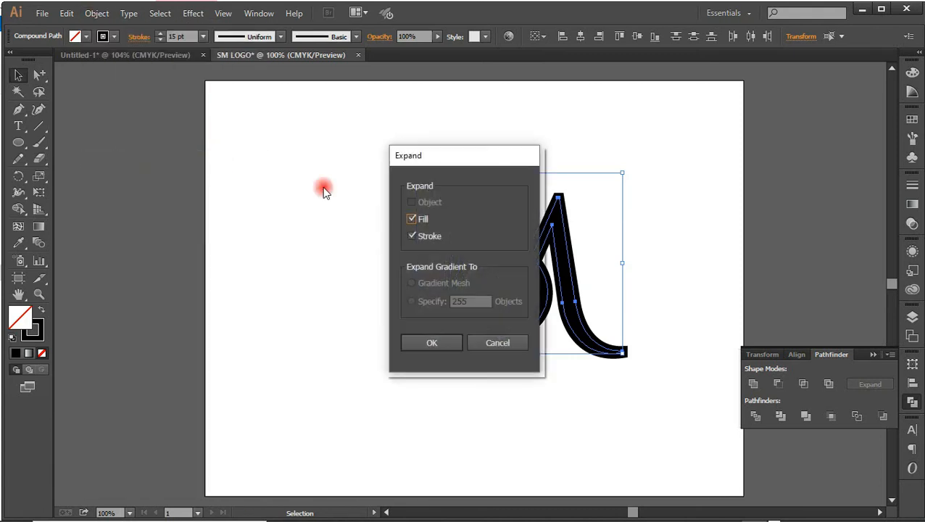
pyautogui.click(436, 343)
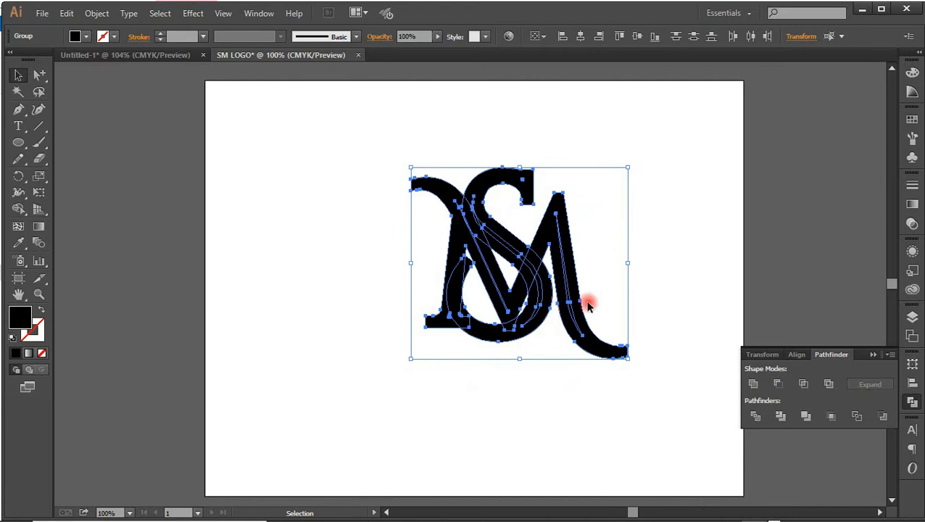
pyautogui.click(631, 175)
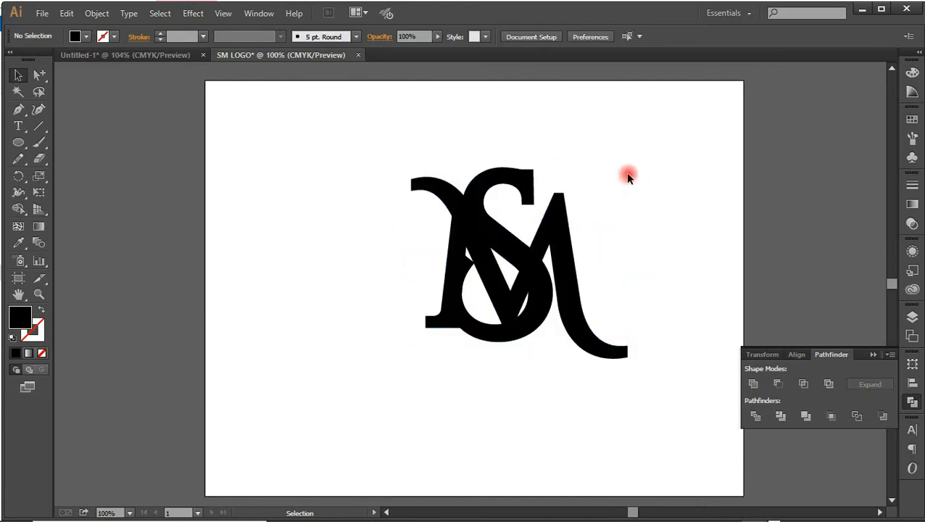
# Unite the expanded S outline into one shape with Pathfinder, and do the same with the expanded M outline
pyautogui.click(503, 233)
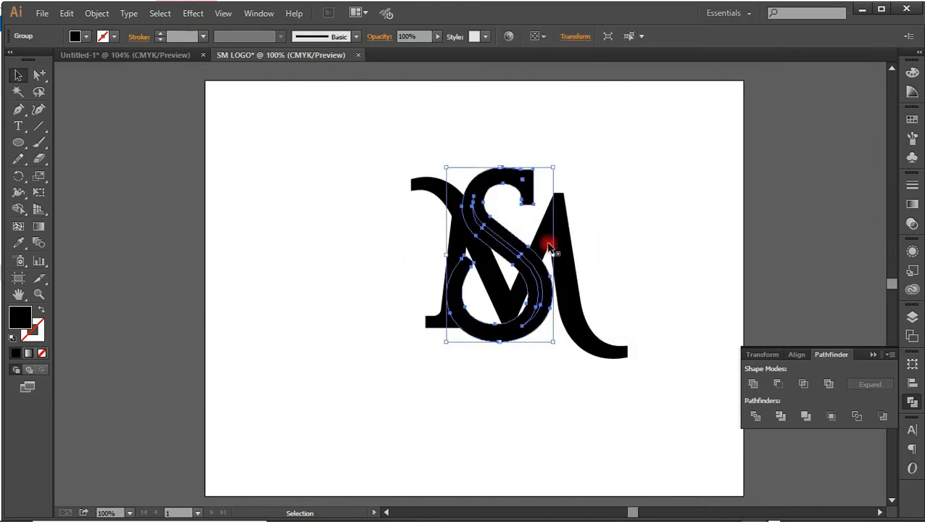
pyautogui.click(752, 385)
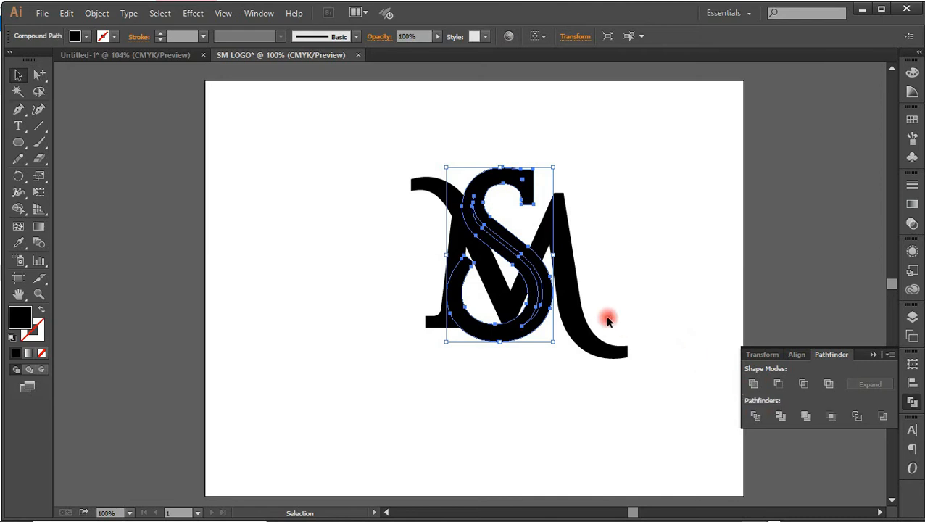
pyautogui.click(584, 318)
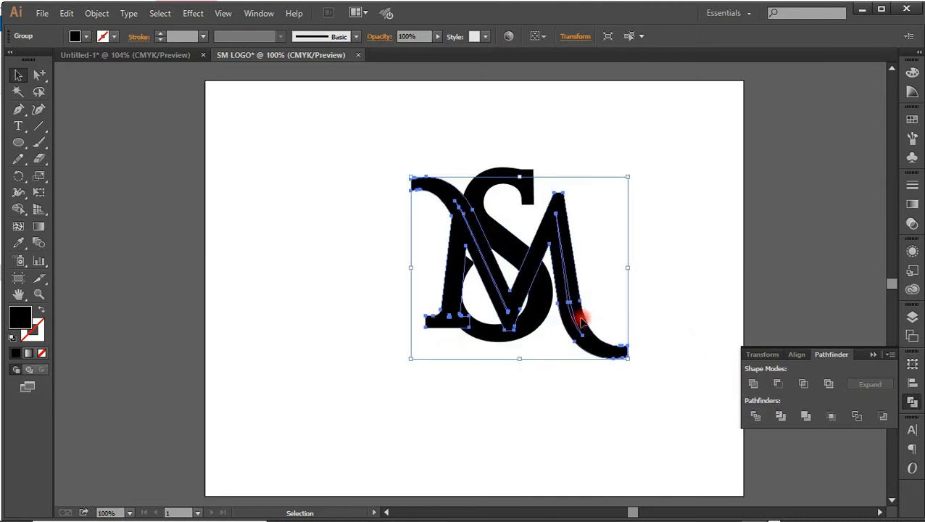
pyautogui.click(755, 386)
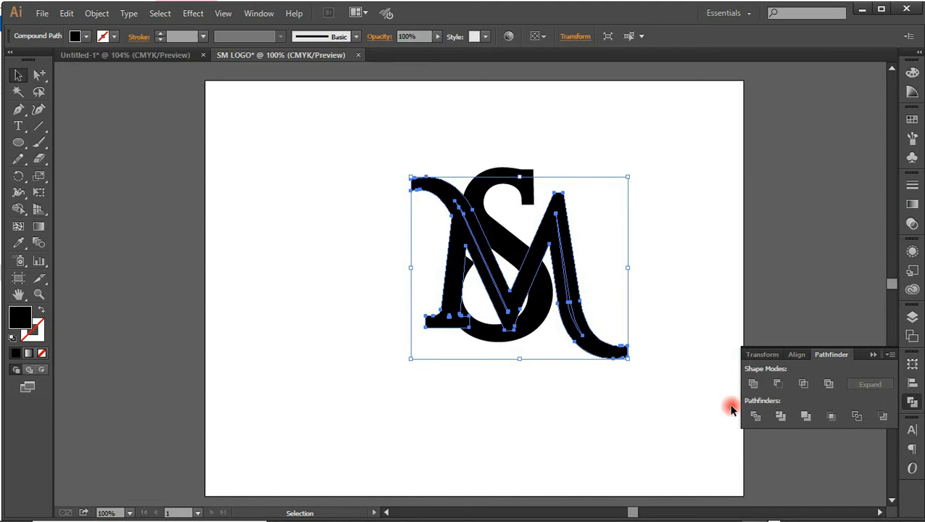
pyautogui.click(659, 385)
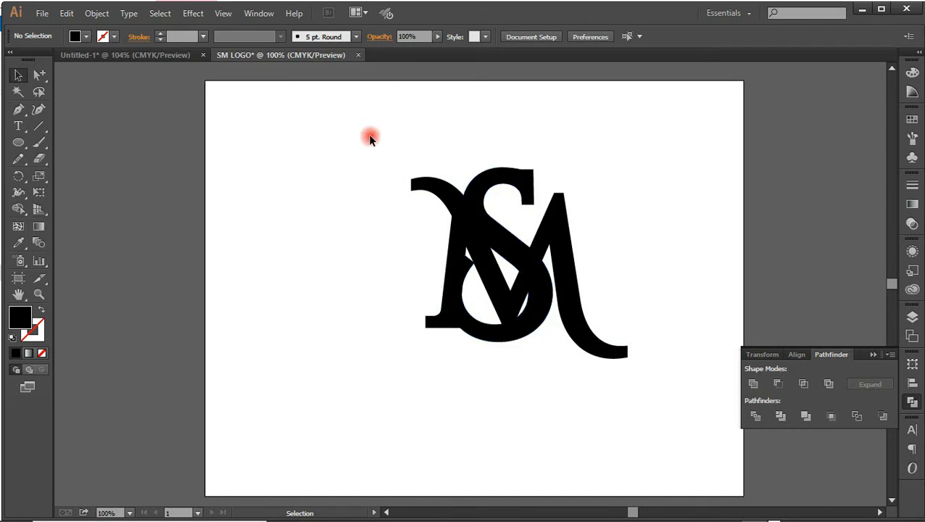
# Select all the artwork and use Shape Builder to delete the S's outer outline band where it crosses the M's right diagonal
pyautogui.moveTo(369, 138); pyautogui.dragTo(654, 403)
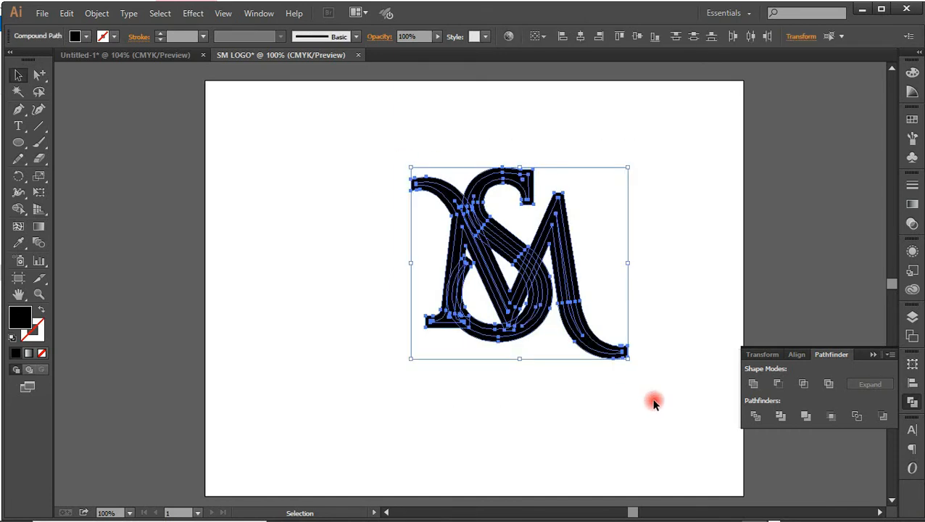
pyautogui.click(18, 209)
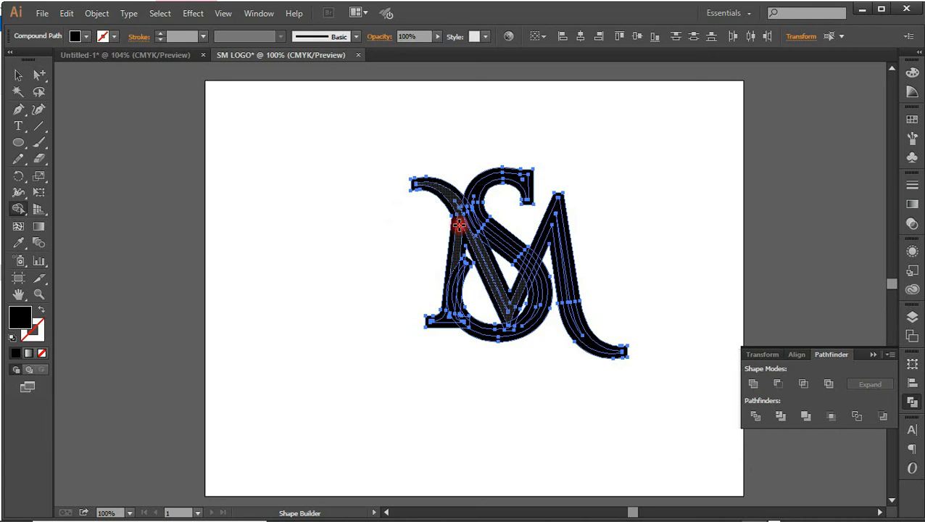
pyautogui.press('ctrl')
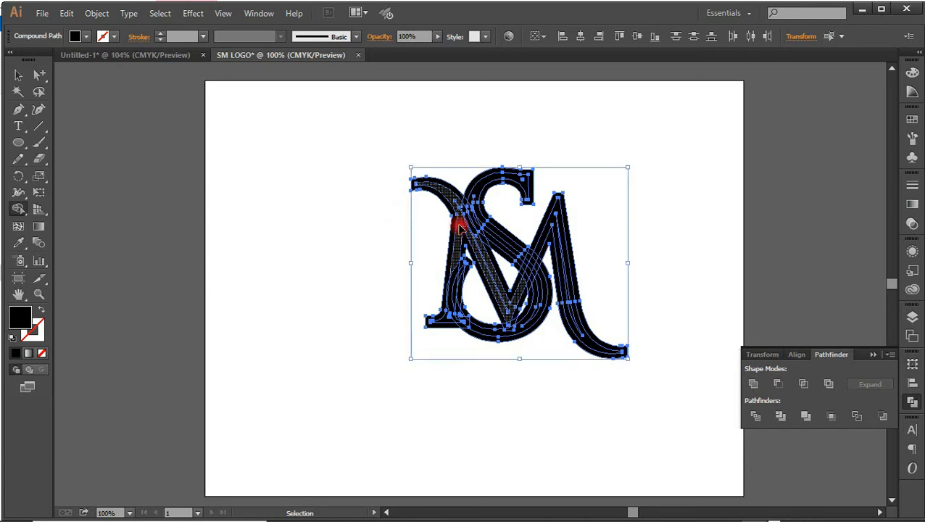
pyautogui.hotkey('ctrl', '+')
pyautogui.hotkey('ctrl', '+')
pyautogui.hotkey('ctrl', '+')
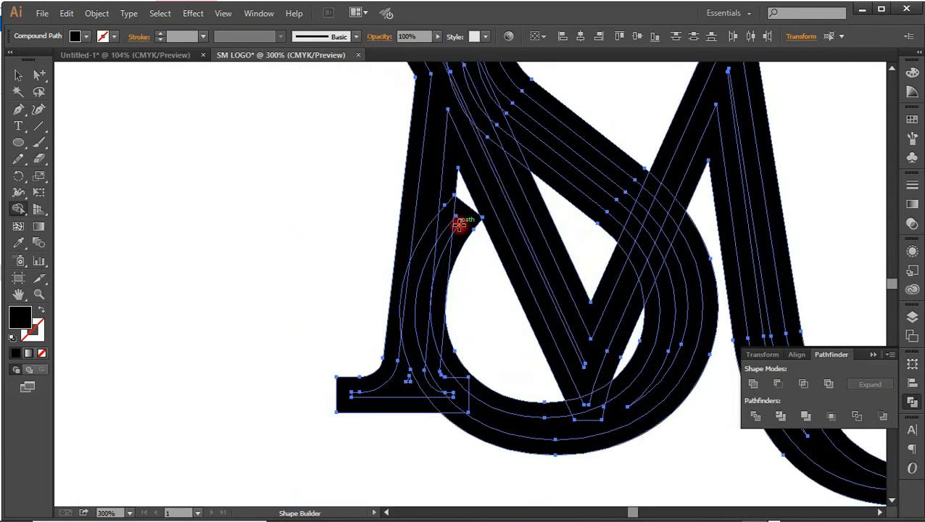
pyautogui.moveTo(784, 217); pyautogui.dragTo(678, 274)
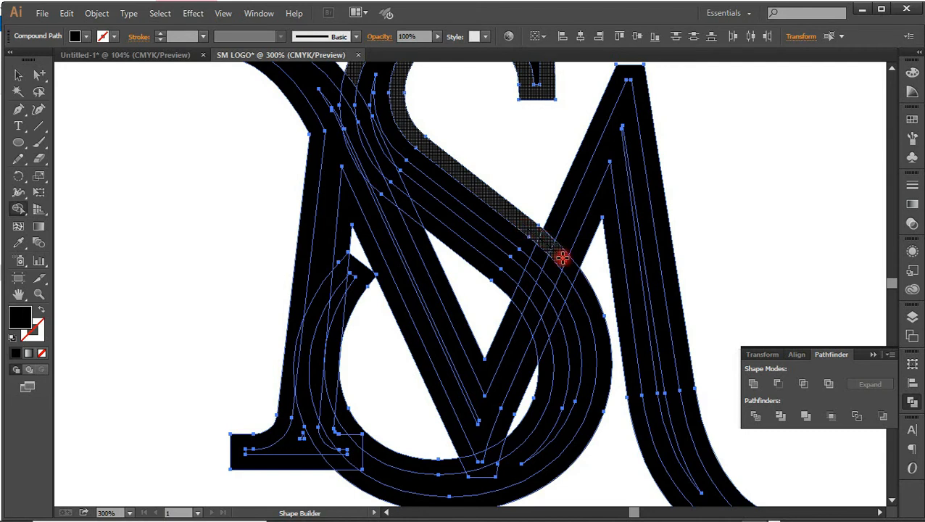
pyautogui.moveTo(572, 269); pyautogui.dragTo(586, 285)
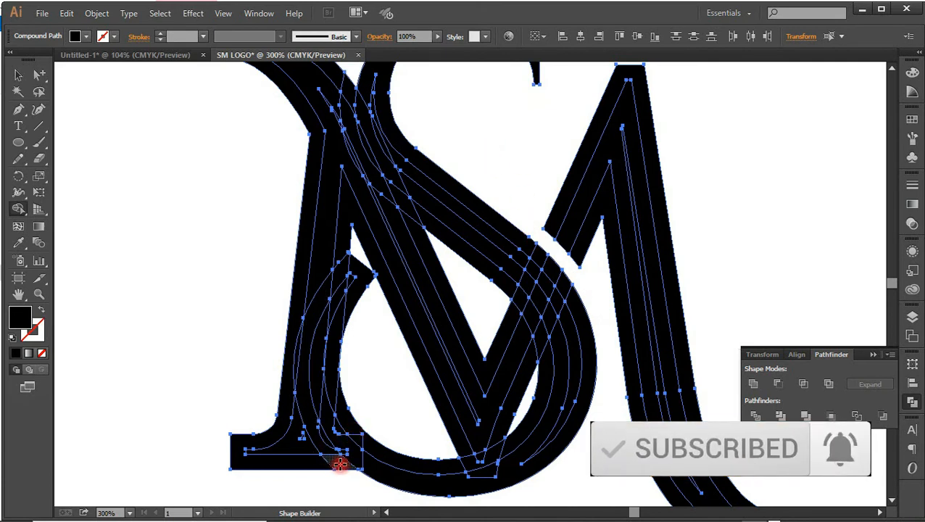
# Delete the outline pieces around the S's lower-left curve and tail end with Shape Builder, opening gaps in the M's left leg
pyautogui.keyDown('alt'); pyautogui.click(320, 444); pyautogui.keyUp('alt')
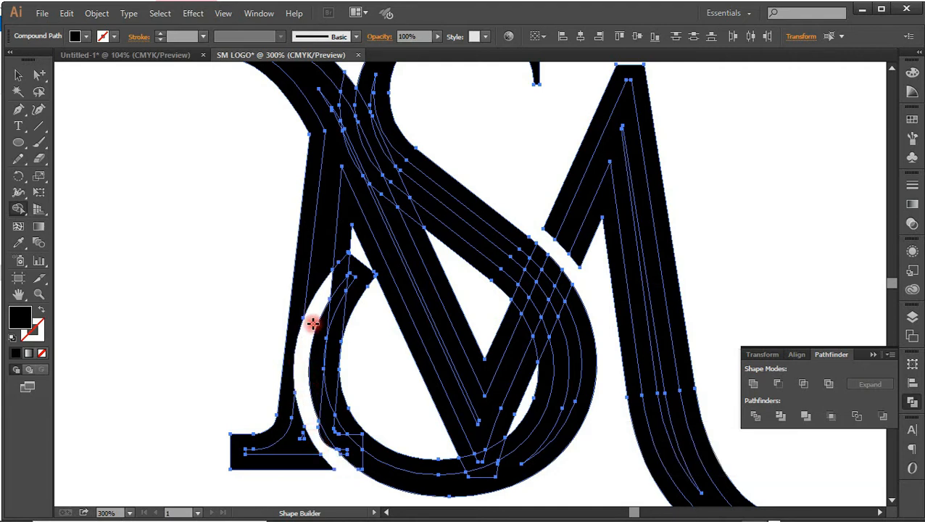
pyautogui.keyDown('alt'); pyautogui.click(355, 265); pyautogui.keyUp('alt')
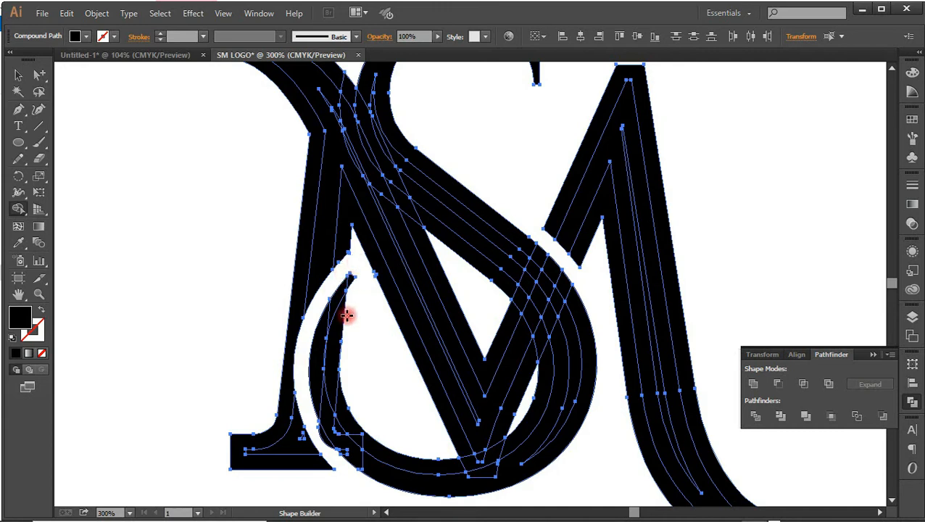
pyautogui.keyDown('alt'); pyautogui.click(334, 327); pyautogui.keyUp('alt')
pyautogui.keyDown('alt'); pyautogui.click(342, 404); pyautogui.keyUp('alt')
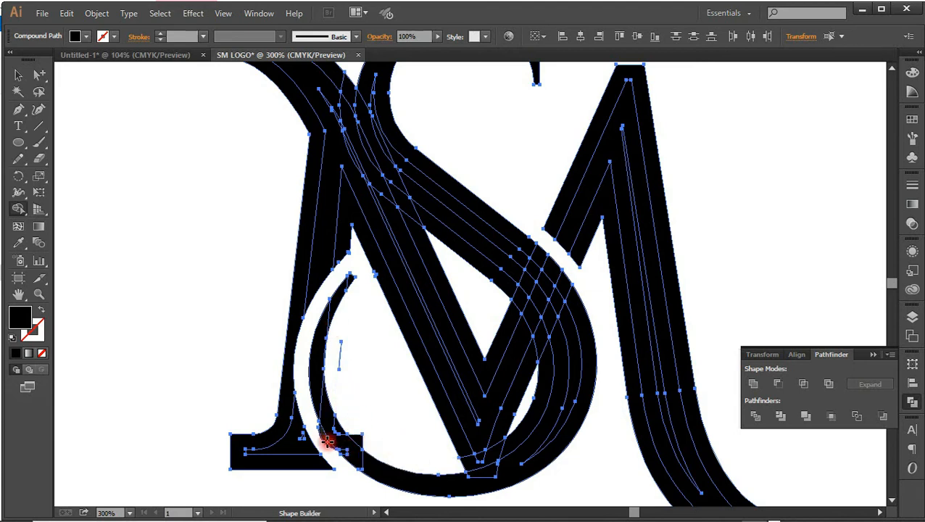
pyautogui.keyDown('alt'); pyautogui.click(326, 438); pyautogui.keyUp('alt')
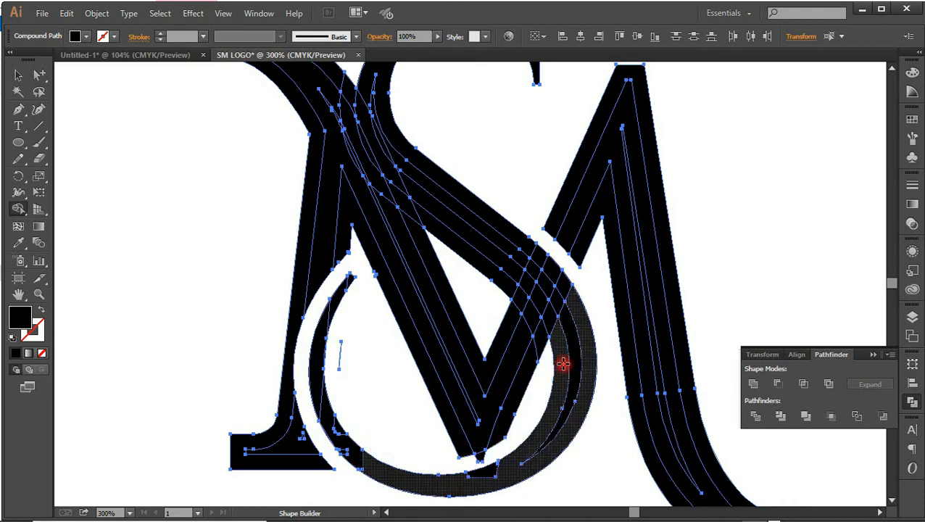
# Delete the inner outline pieces of the S where its right curve crosses the M's right diagonal
pyautogui.keyDown('alt'); pyautogui.click(531, 321); pyautogui.keyUp('alt')
pyautogui.keyDown('alt'); pyautogui.click(519, 303); pyautogui.keyUp('alt')
pyautogui.keyDown('alt'); pyautogui.click(508, 293); pyautogui.keyUp('alt')
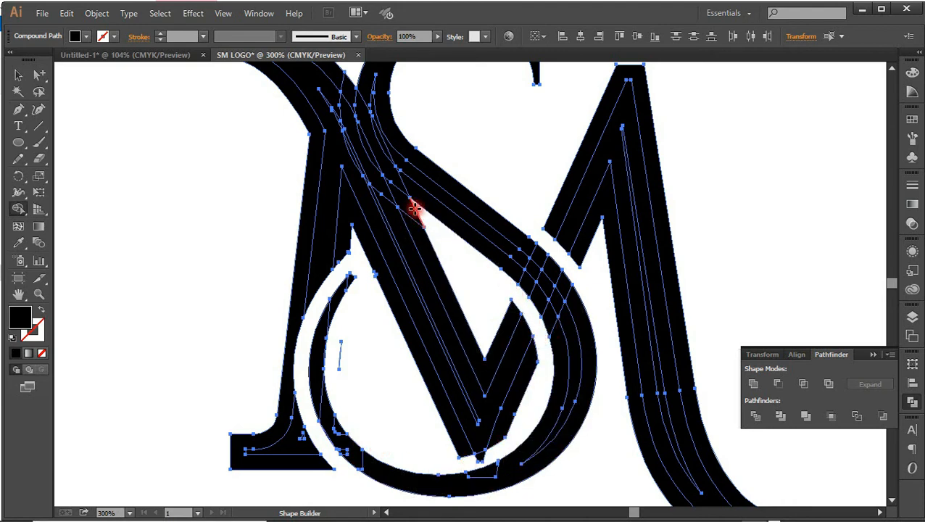
# Delete the outline pieces and slivers along the S's left side where its spine crosses the M's left diagonal
pyautogui.keyDown('alt'); pyautogui.click(412, 207); pyautogui.keyUp('alt')
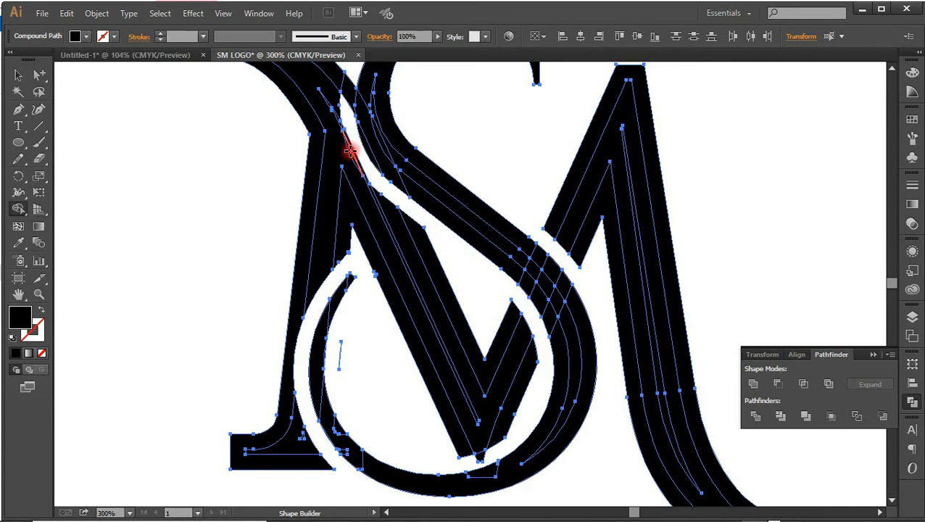
pyautogui.keyDown('alt'); pyautogui.click(356, 143); pyautogui.keyUp('alt')
pyautogui.keyDown('alt'); pyautogui.click(353, 145); pyautogui.keyUp('alt')
pyautogui.hotkey('ctrl', '=')
pyautogui.hotkey('ctrl', '=')
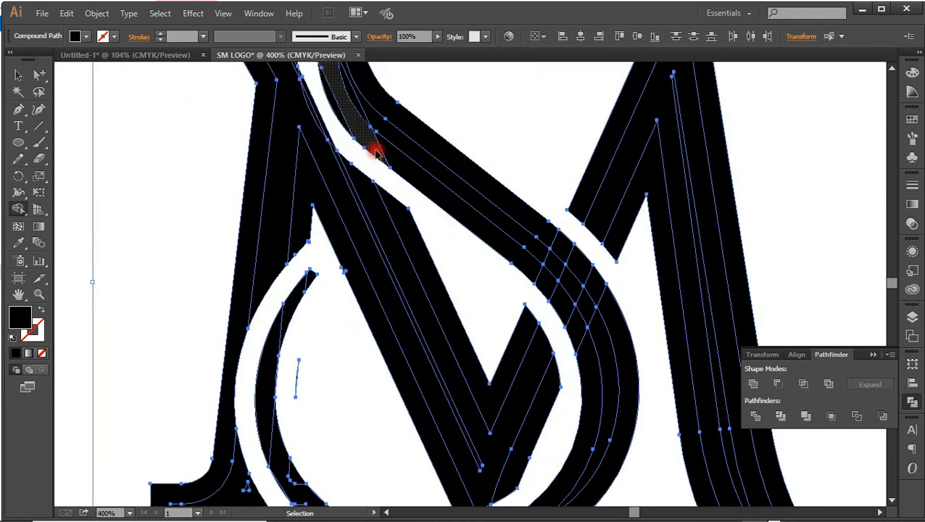
pyautogui.moveTo(533, 142); pyautogui.dragTo(538, 368)
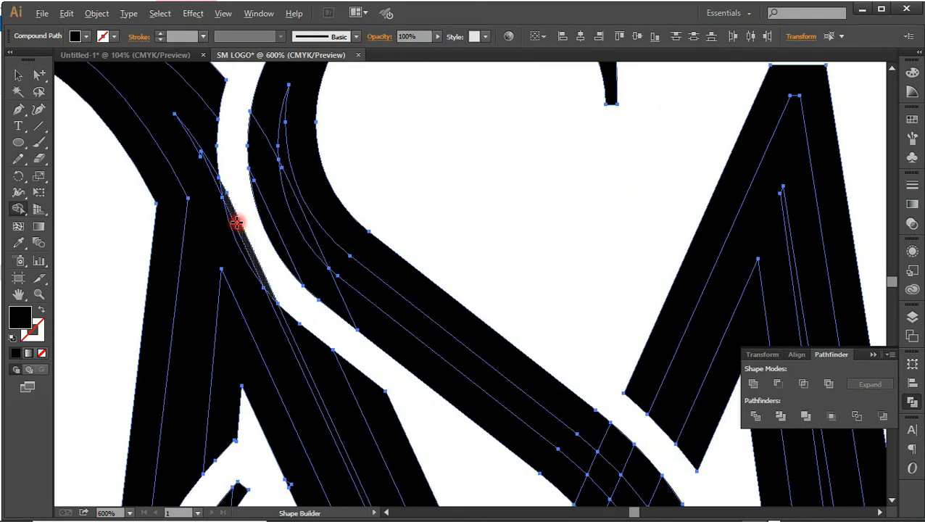
pyautogui.moveTo(269, 238); pyautogui.dragTo(221, 382)
# Delete the leftover outline bands around the M's left swash, left diagonal and right leg, and fit the artboard in the window
pyautogui.hotkey('ctrl', '-')
pyautogui.hotkey('ctrl', '-')
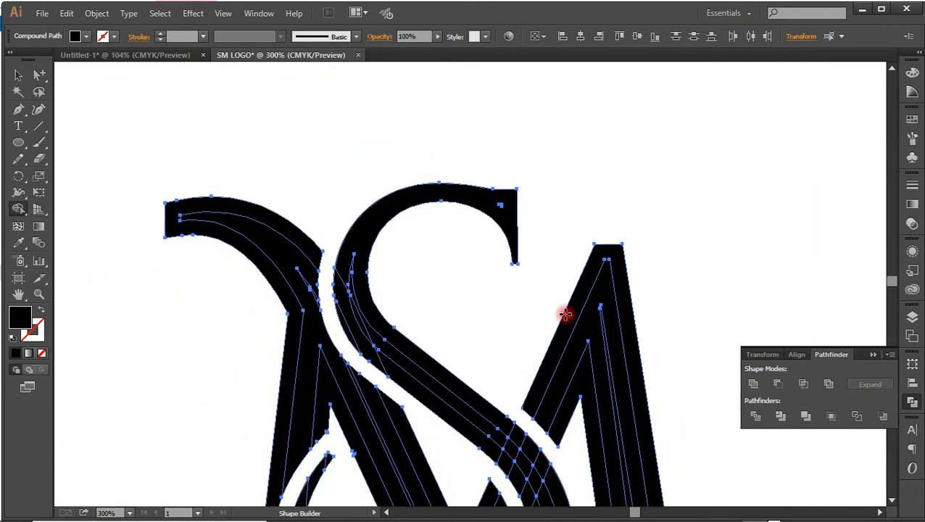
pyautogui.moveTo(564, 314); pyautogui.dragTo(562, 200)
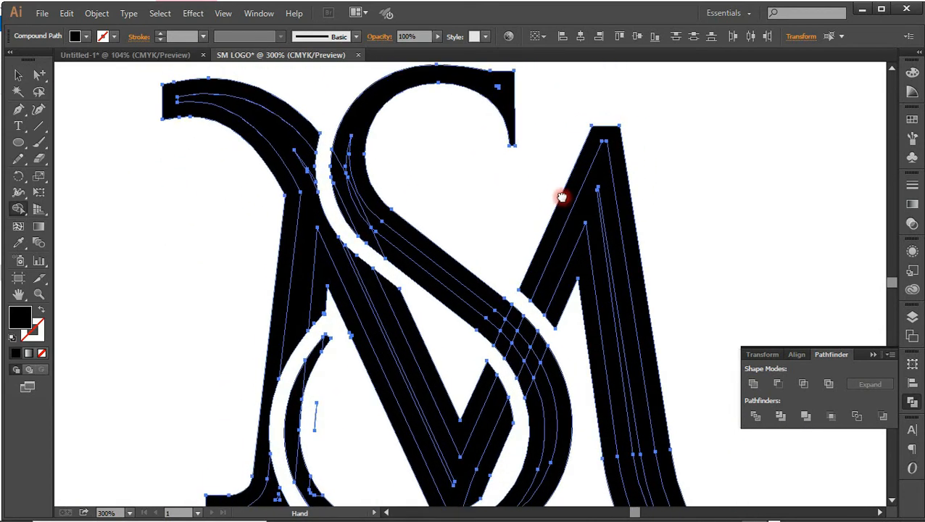
pyautogui.keyDown('alt'); pyautogui.click(289, 121); pyautogui.keyUp('alt')
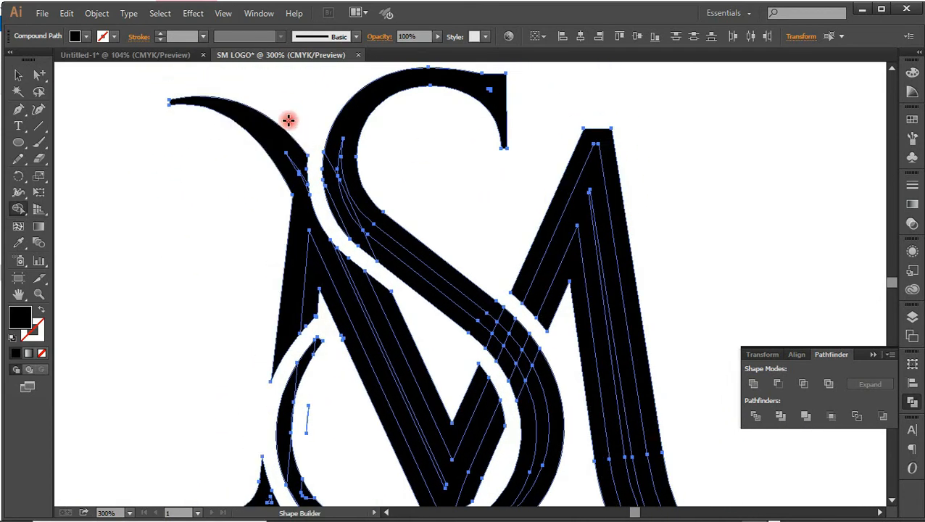
pyautogui.click(337, 305)
pyautogui.moveTo(673, 268); pyautogui.dragTo(613, 118)
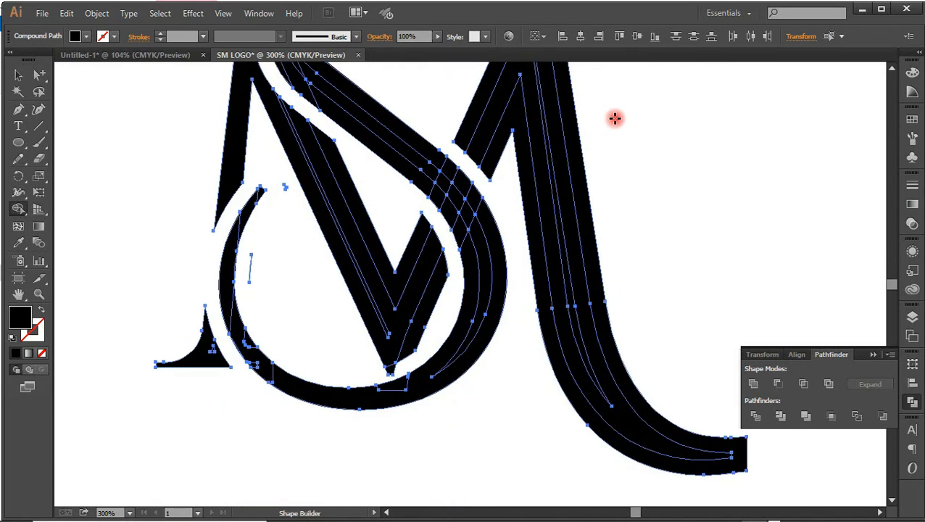
pyautogui.keyDown('alt'); pyautogui.click(491, 166); pyautogui.keyUp('alt')
pyautogui.moveTo(586, 224); pyautogui.dragTo(612, 348)
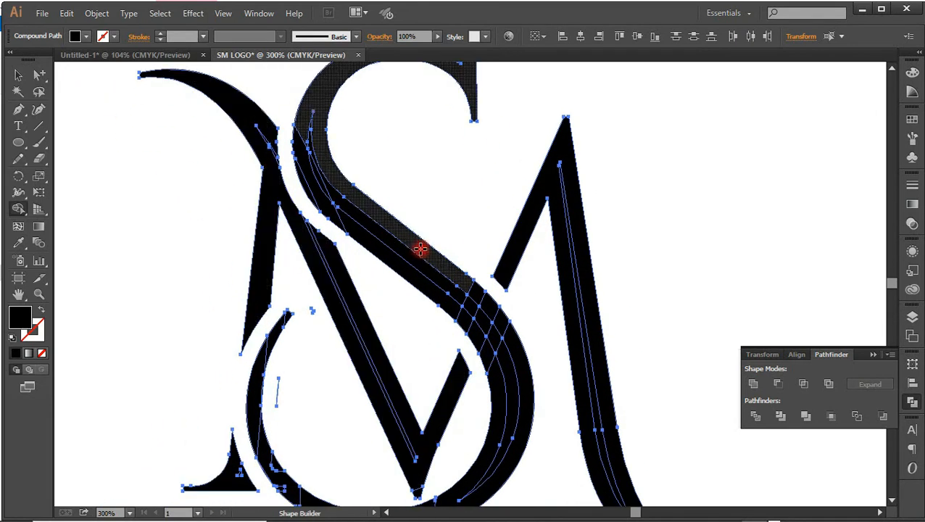
pyautogui.hotkey('ctrl', '0')
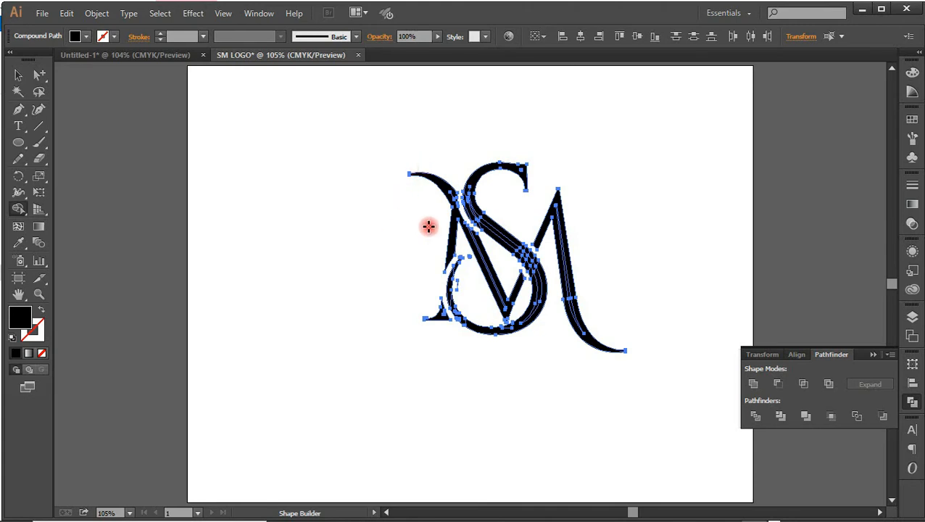
# Unite all the selected monogram pieces into one shape with Pathfinder and move the monogram left and slightly up on the artboard
pyautogui.click(20, 75)
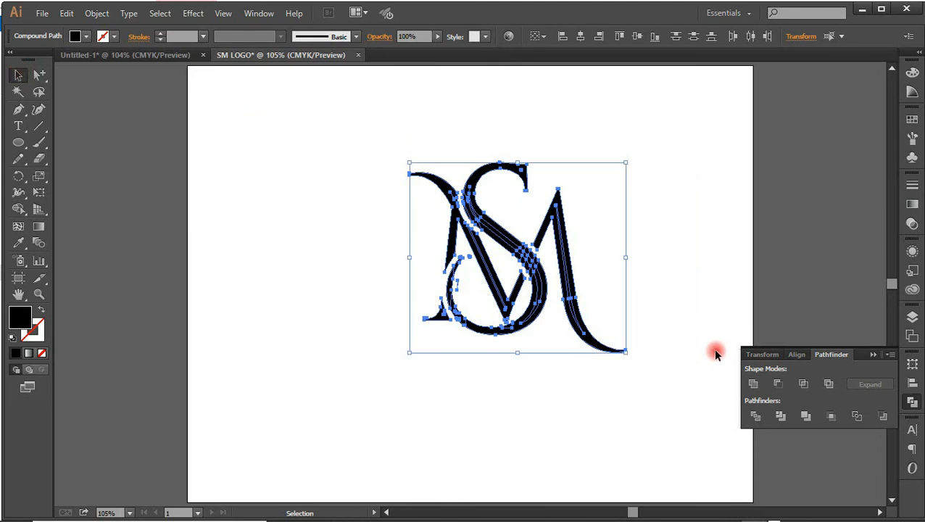
pyautogui.click(755, 385)
pyautogui.click(632, 116)
pyautogui.moveTo(528, 248); pyautogui.dragTo(477, 237)
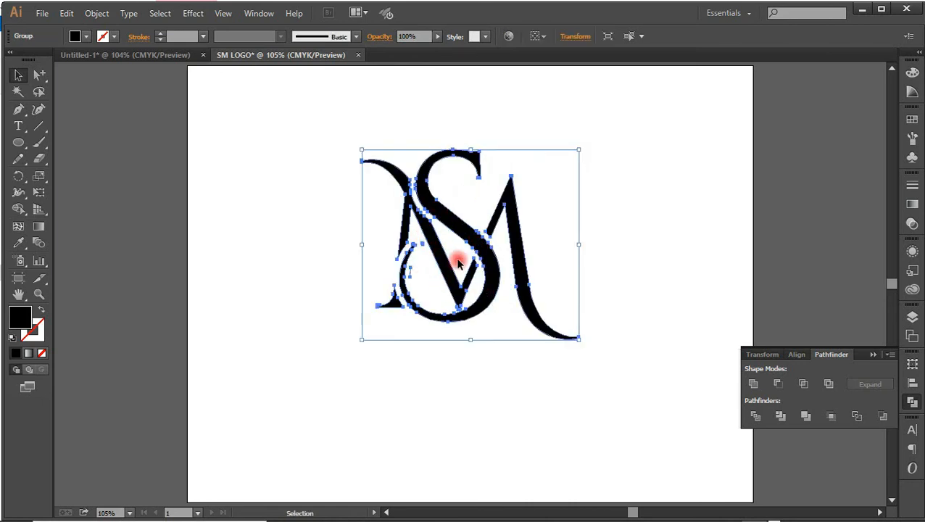
pyautogui.click(620, 258)
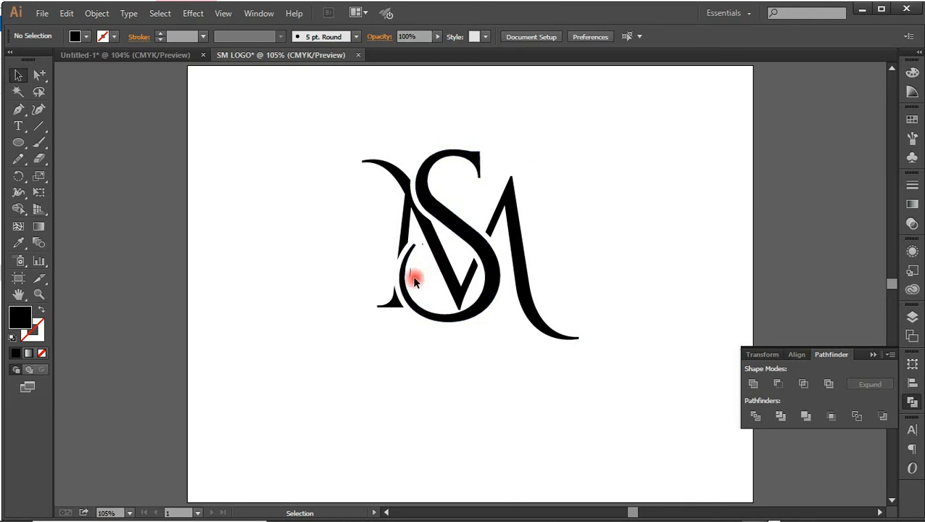
# Delete the stray slivers inside the S's lower-left curve with Shape Builder and move the monogram further left
pyautogui.moveTo(346, 162); pyautogui.dragTo(547, 320)
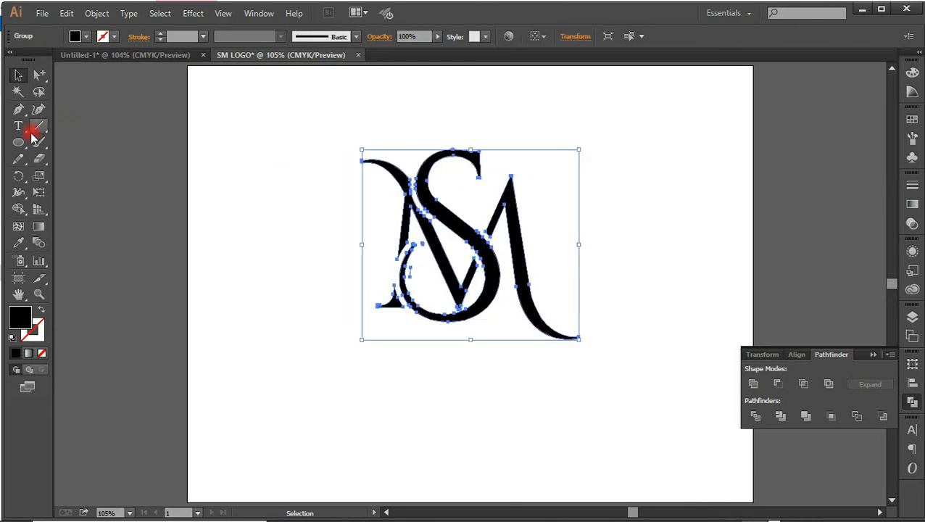
pyautogui.click(18, 208)
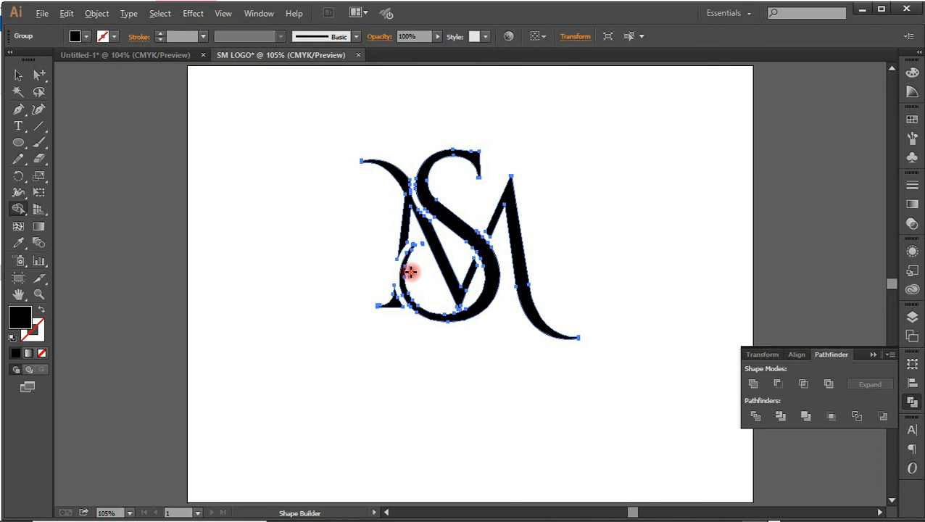
pyautogui.keyDown('alt'); pyautogui.click(421, 244); pyautogui.keyUp('alt')
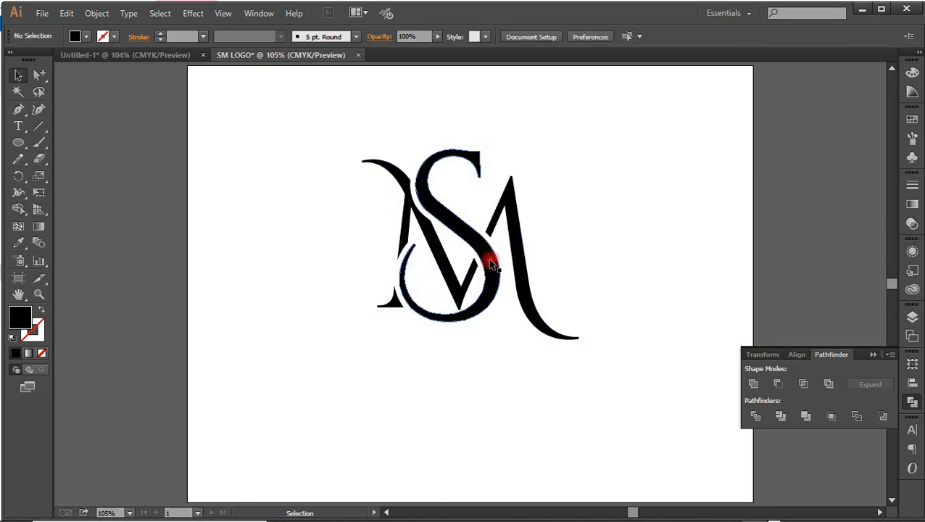
pyautogui.moveTo(491, 265); pyautogui.dragTo(432, 260)
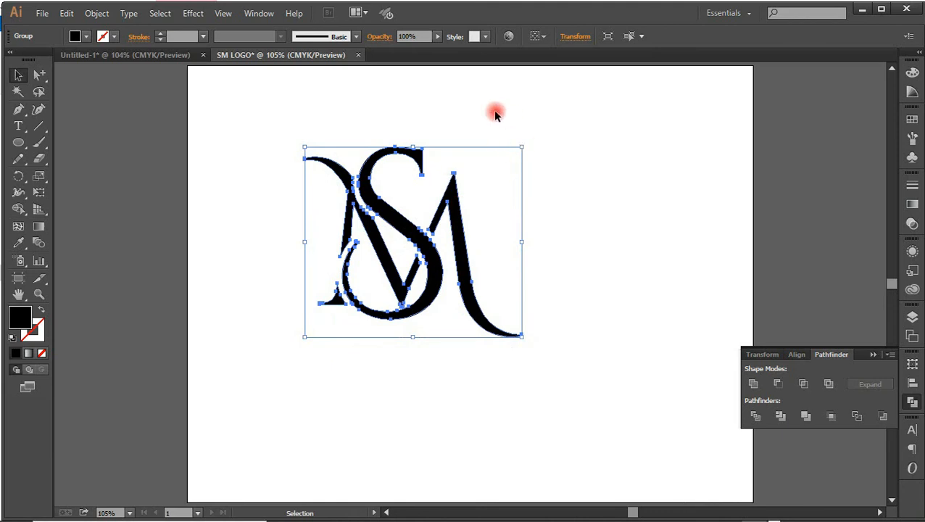
pyautogui.click(479, 126)
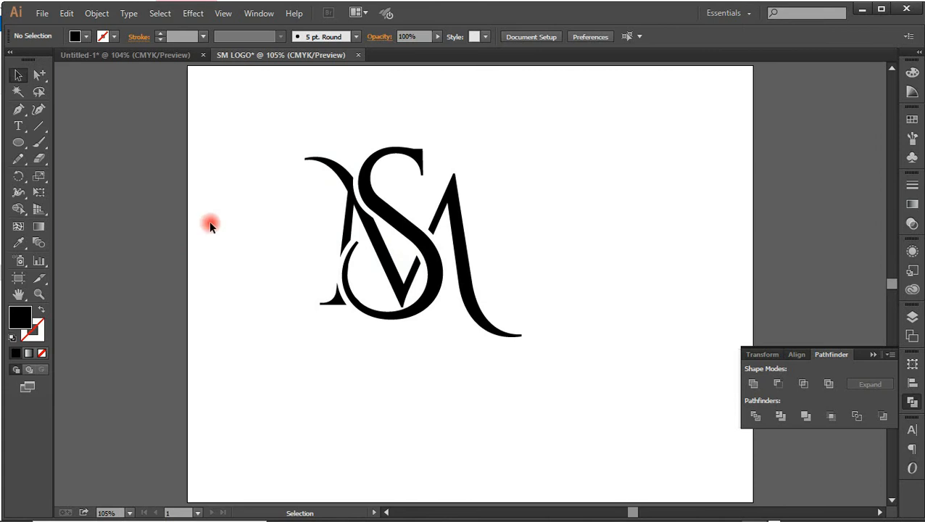
# Add the text CONSULT, scale it to about 61 pt and place it to the right of the monogram
pyautogui.click(18, 125)
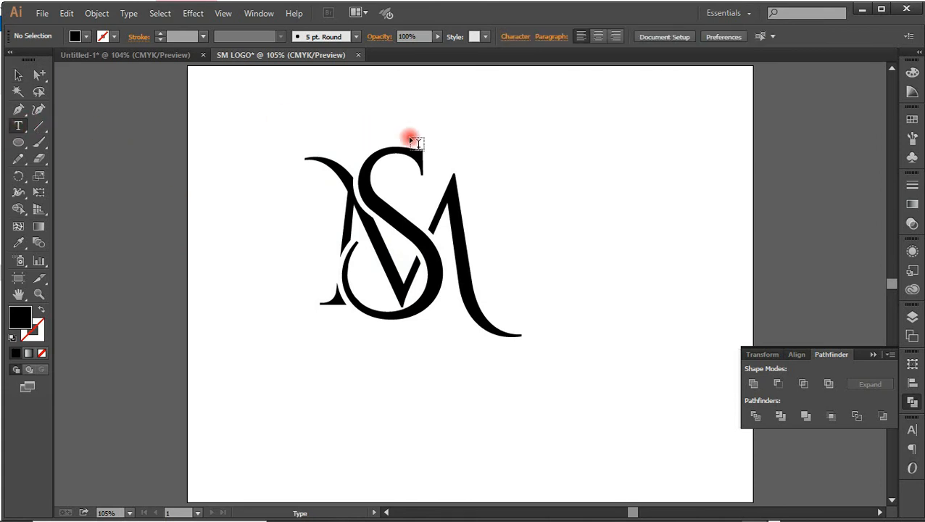
pyautogui.click(509, 203)
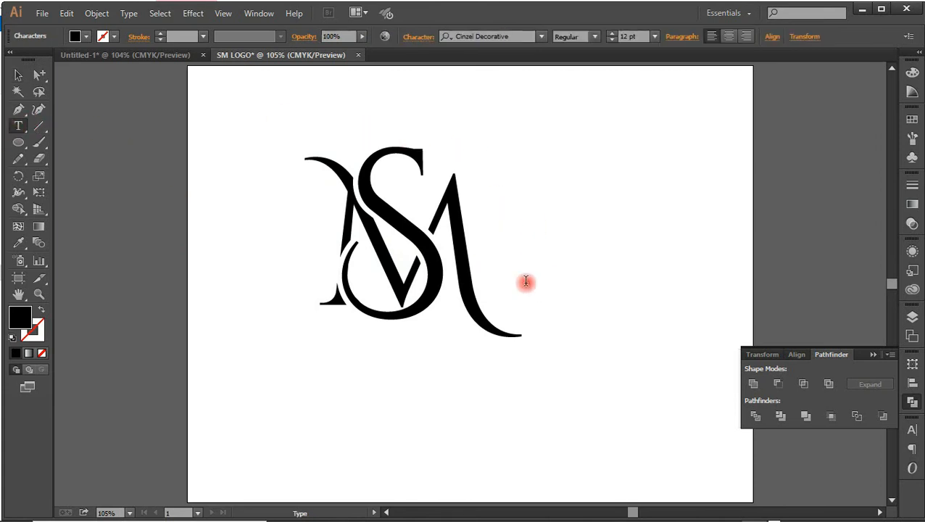
pyautogui.write('CONSULT')
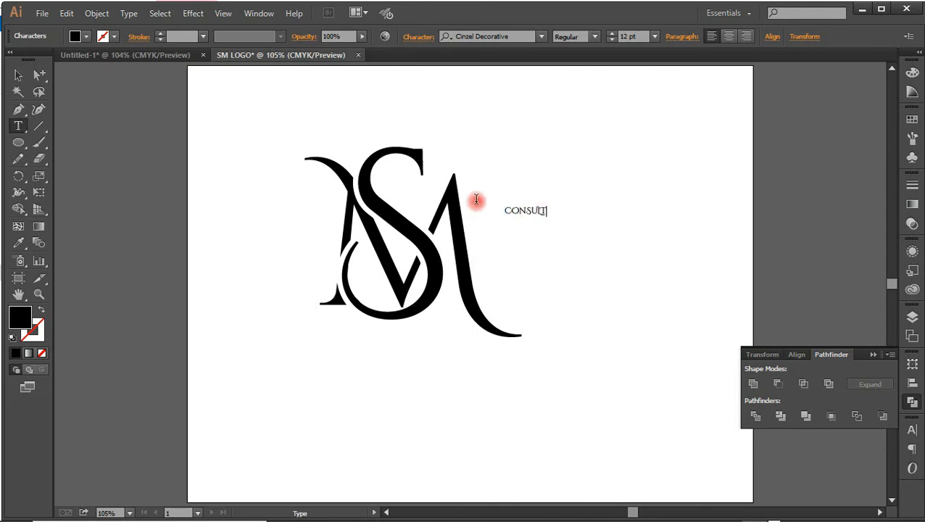
pyautogui.click(18, 75)
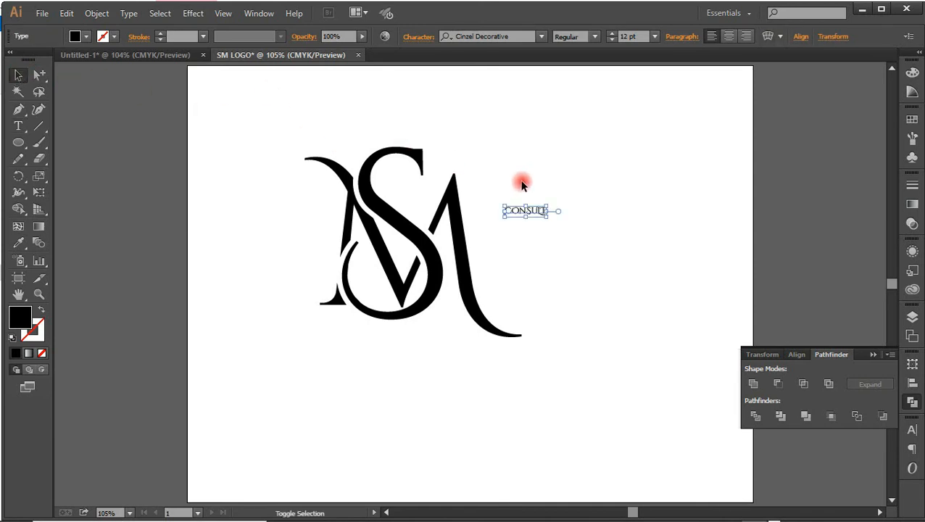
pyautogui.moveTo(547, 206); pyautogui.dragTo(717, 107)
pyautogui.moveTo(639, 190); pyautogui.dragTo(613, 232)
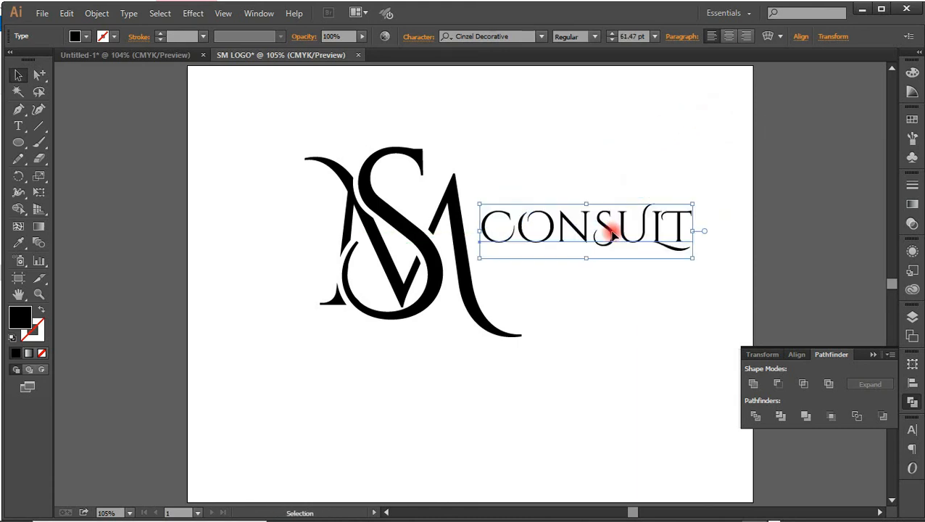
# Set the CONSULT text in the Cinzel font and move it closer to the M's right leg
pyautogui.click(541, 37)
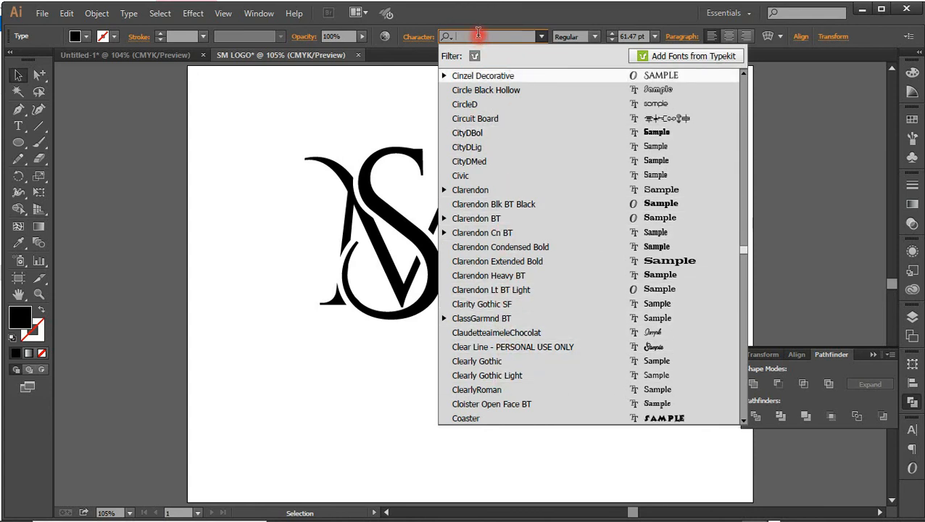
pyautogui.write('CI')
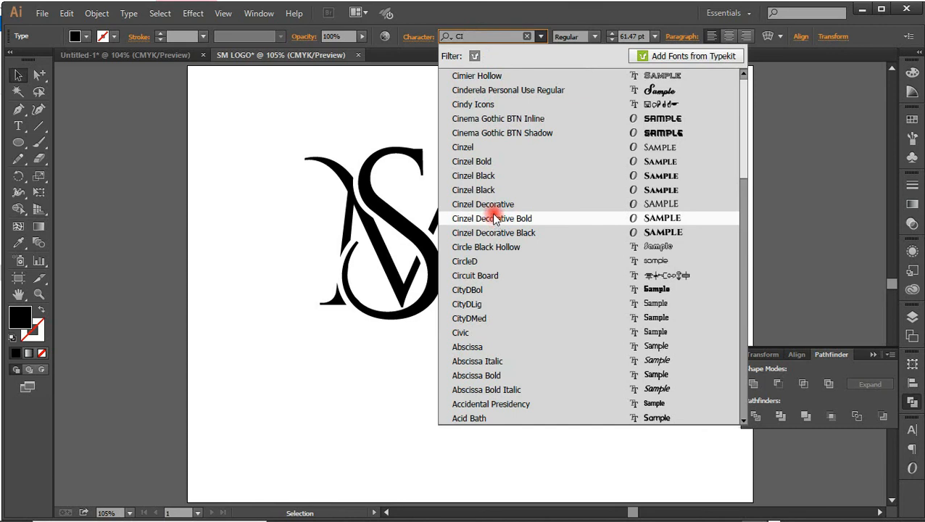
pyautogui.click(466, 148)
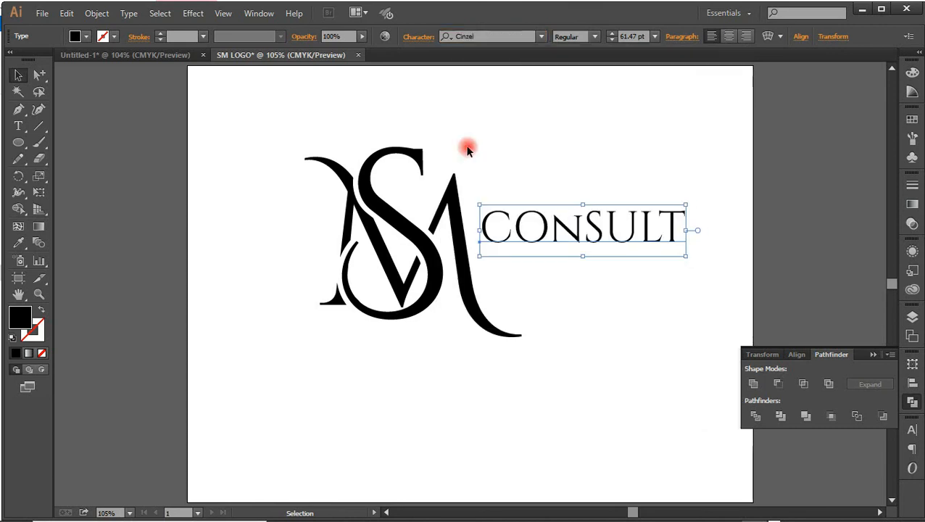
pyautogui.moveTo(611, 225); pyautogui.dragTo(602, 225)
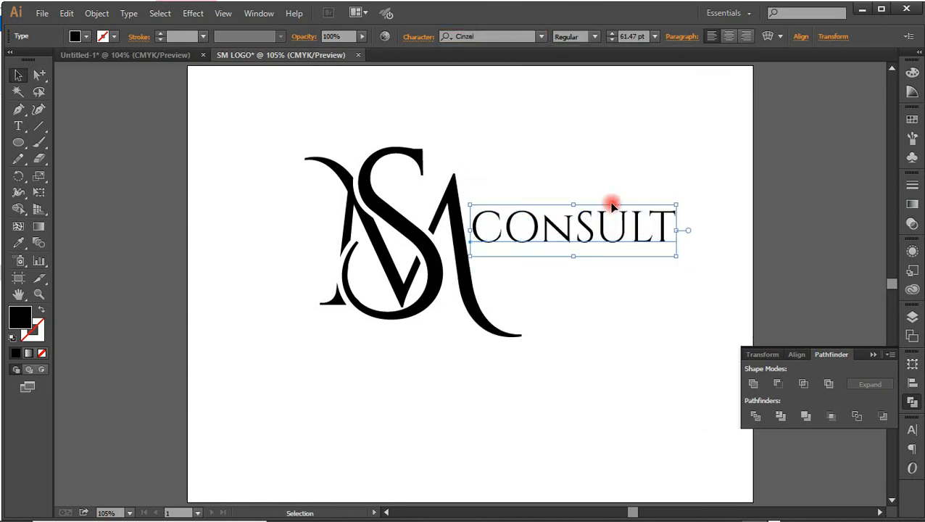
# Enlarge the CONSULT text to 75 pt, move the monogram left and bring the text close beside the M's right leg
pyautogui.click(611, 35)
pyautogui.click(611, 35)
pyautogui.click(611, 35)
pyautogui.click(611, 35)
pyautogui.moveTo(471, 262); pyautogui.dragTo(418, 290)
pyautogui.hotkey('ctrl', 'z')
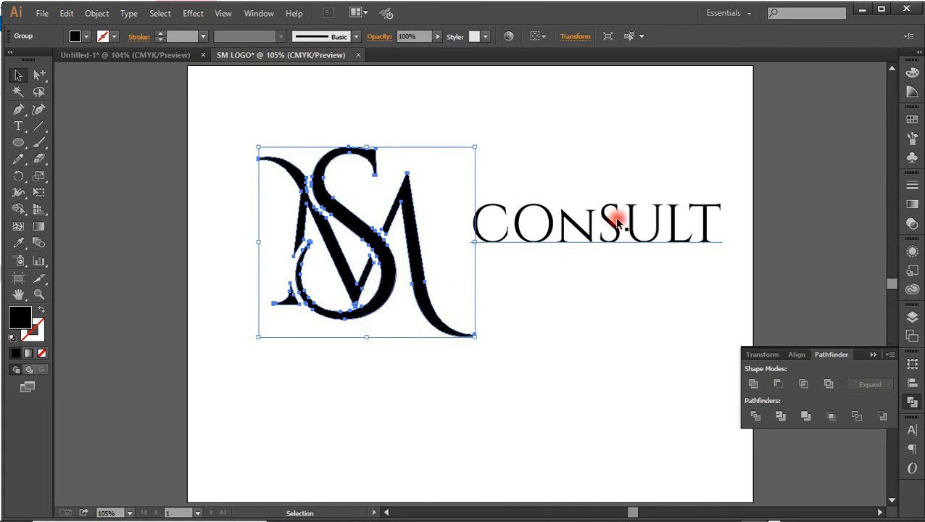
pyautogui.moveTo(604, 221); pyautogui.dragTo(576, 227)
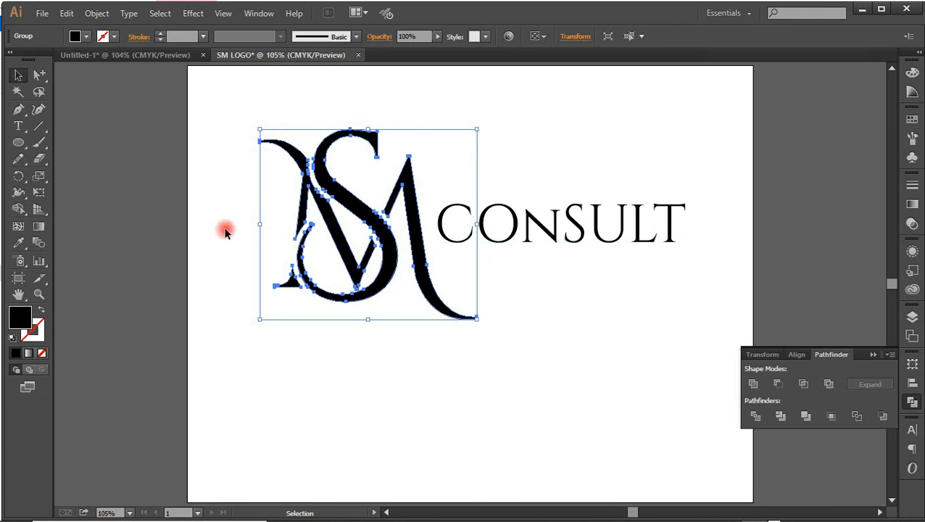
# Add a second text line below CONSULT reading FAMILY & DIVORCE LAW FIRM
pyautogui.click(18, 126)
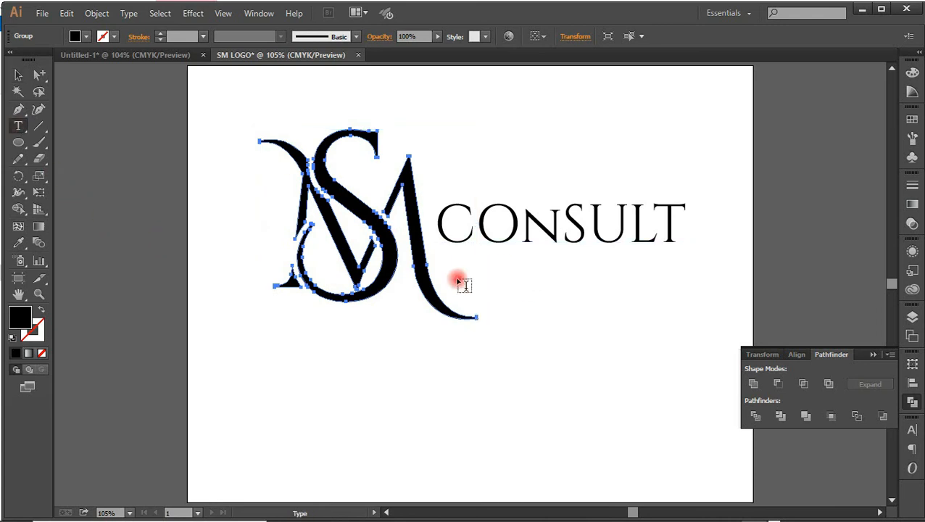
pyautogui.click(510, 298)
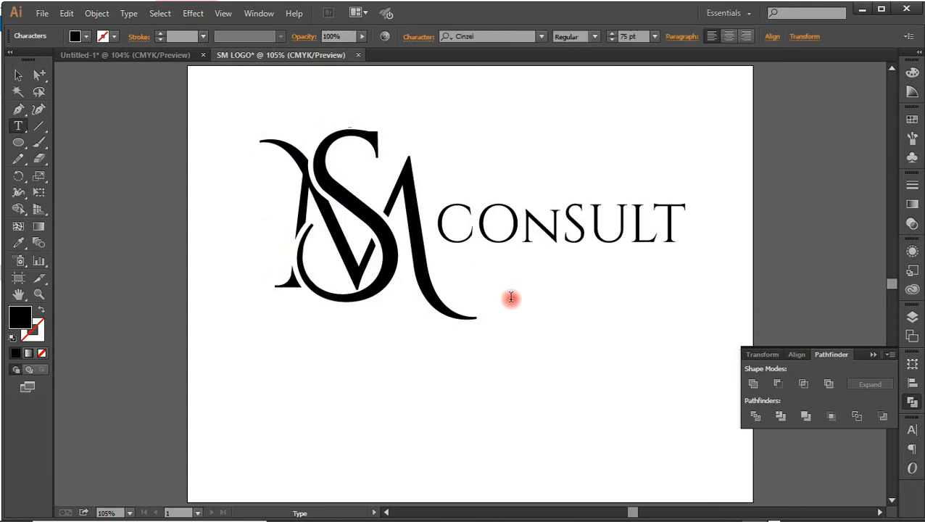
pyautogui.write('FAMILY')
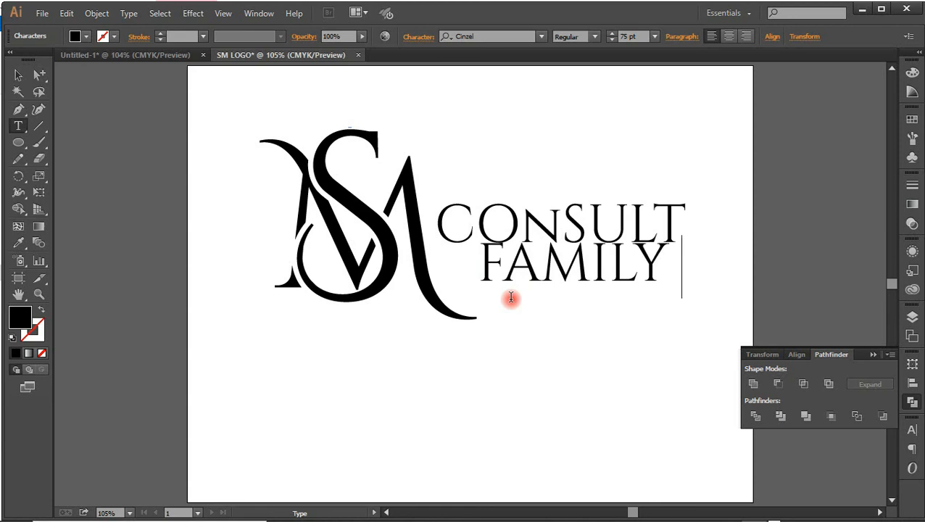
pyautogui.write('&')
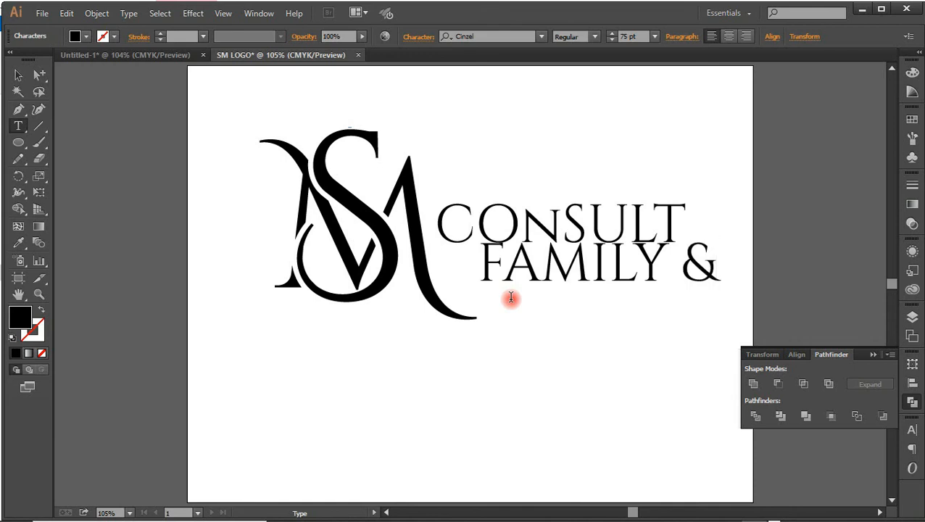
pyautogui.write(' DIVORCE')
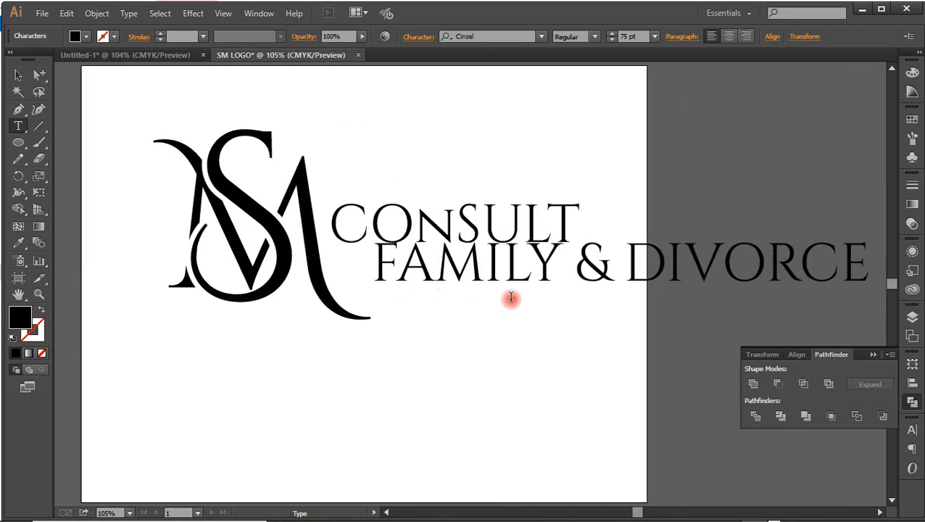
pyautogui.write(' LAW')
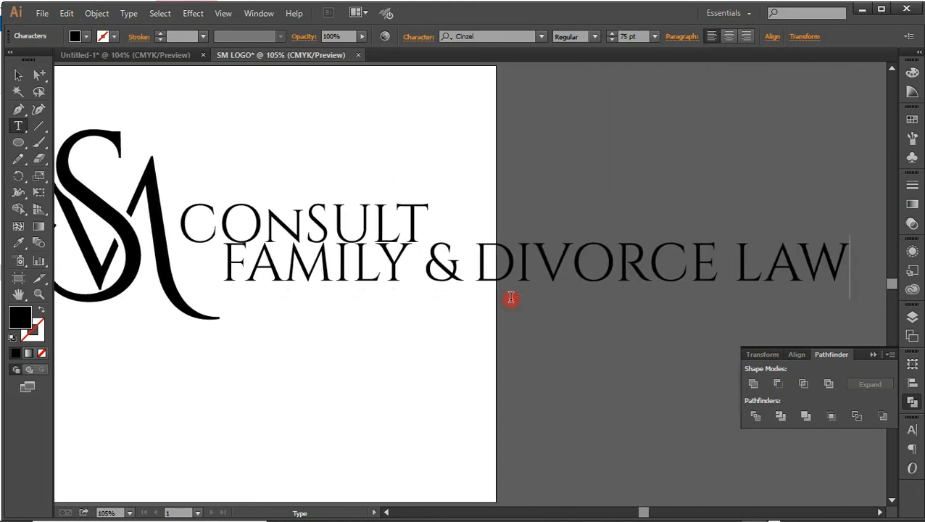
pyautogui.write(' F')
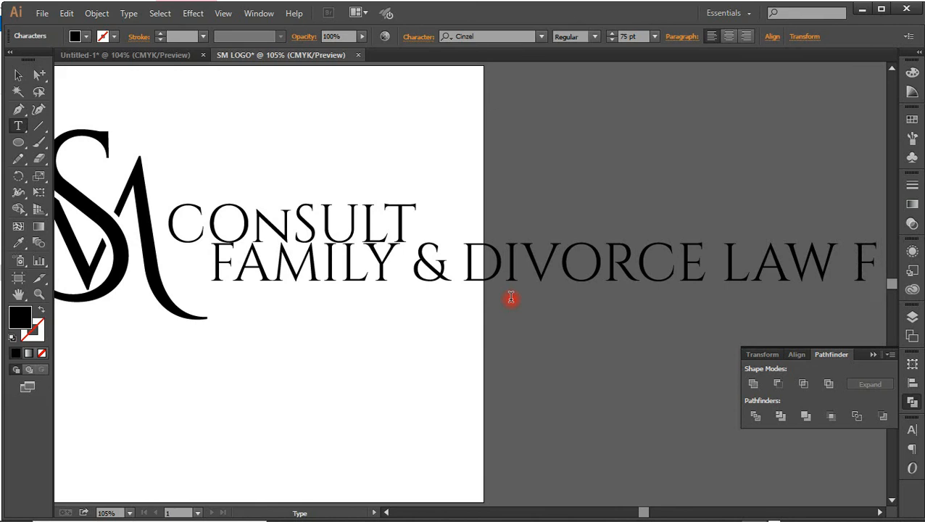
pyautogui.write('IRM')
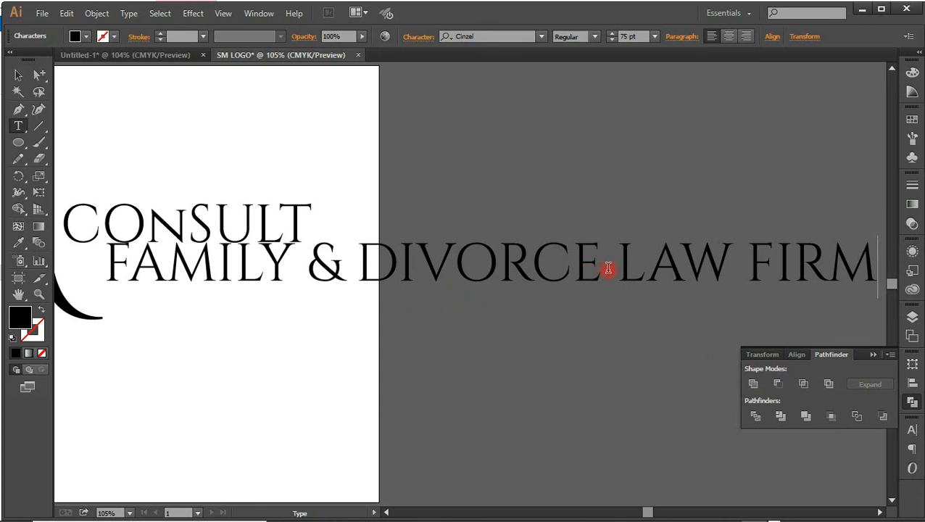
# Remove the words "& DIVORCE" and the extra space so the tagline reads FAMILY LAW FIRM
pyautogui.moveTo(608, 268); pyautogui.dragTo(316, 257)
pyautogui.press('BackSpace')
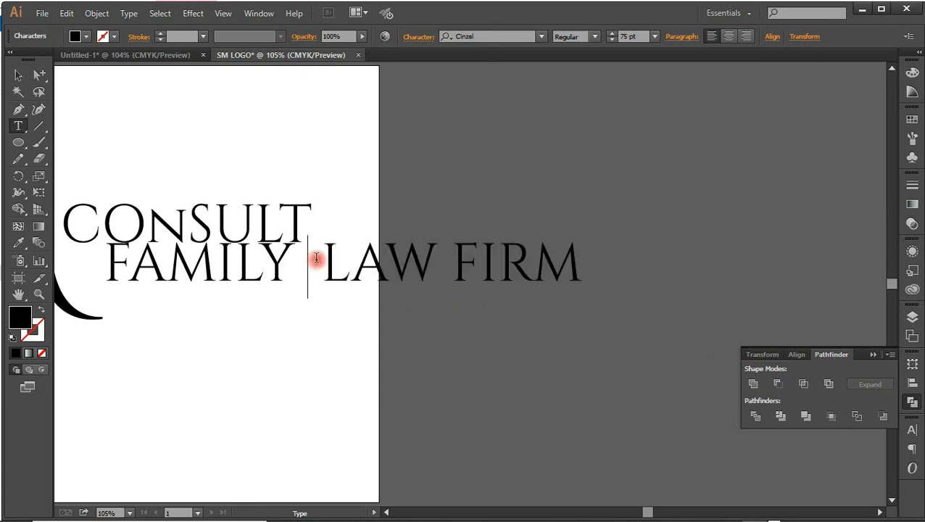
pyautogui.press('BackSpace')
pyautogui.click(18, 76)
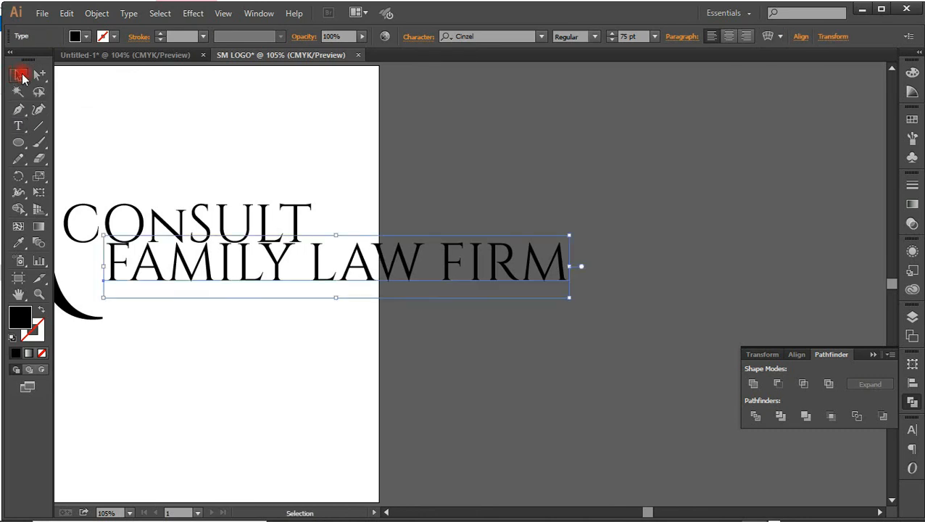
# Set the FAMILY LAW FIRM tagline in the Inversionz Unboxed font at 26 pt
pyautogui.click(506, 36)
pyautogui.write('InVER')
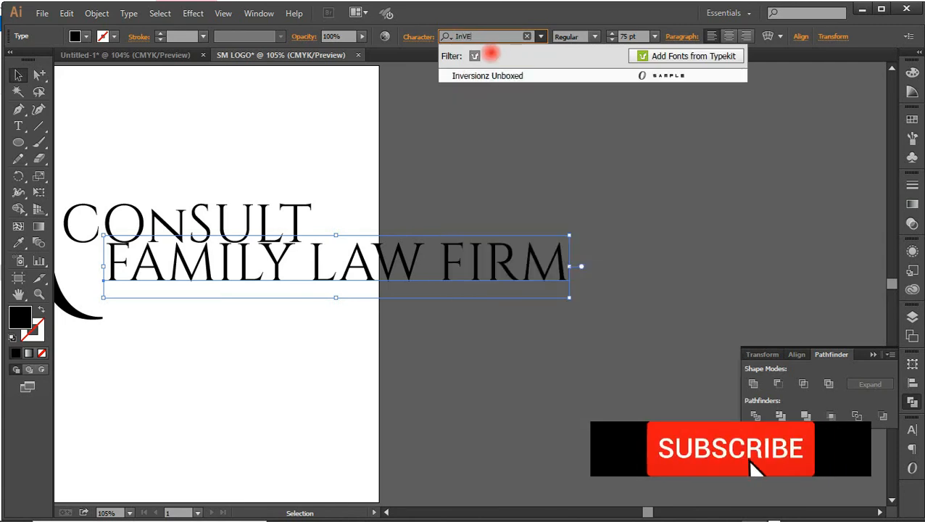
pyautogui.click(496, 76)
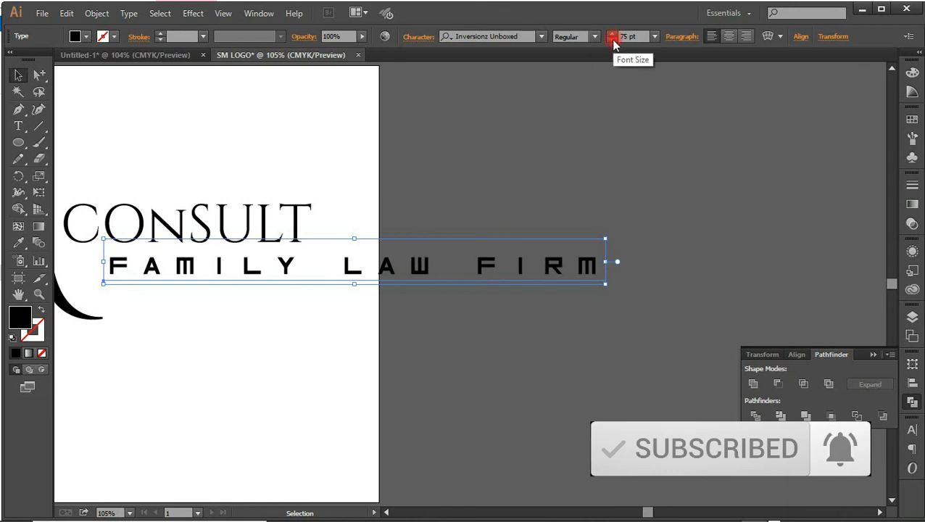
pyautogui.moveTo(613, 40); pyautogui.dragTo(613, 40)
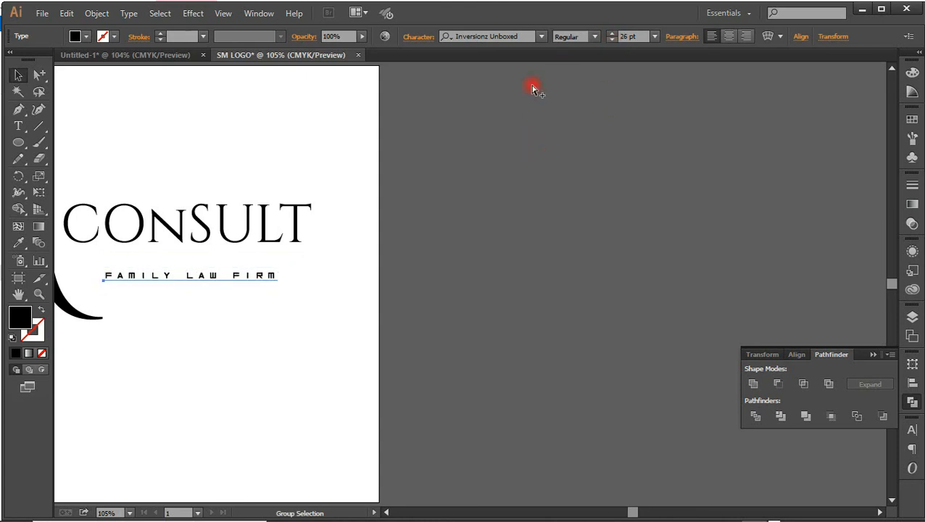
# Position the tagline centred directly beneath CONSULT, collapse the Pathfinder panel and deselect everything
pyautogui.hscroll(-5, 496, 100)
pyautogui.moveTo(584, 276); pyautogui.dragTo(580, 258)
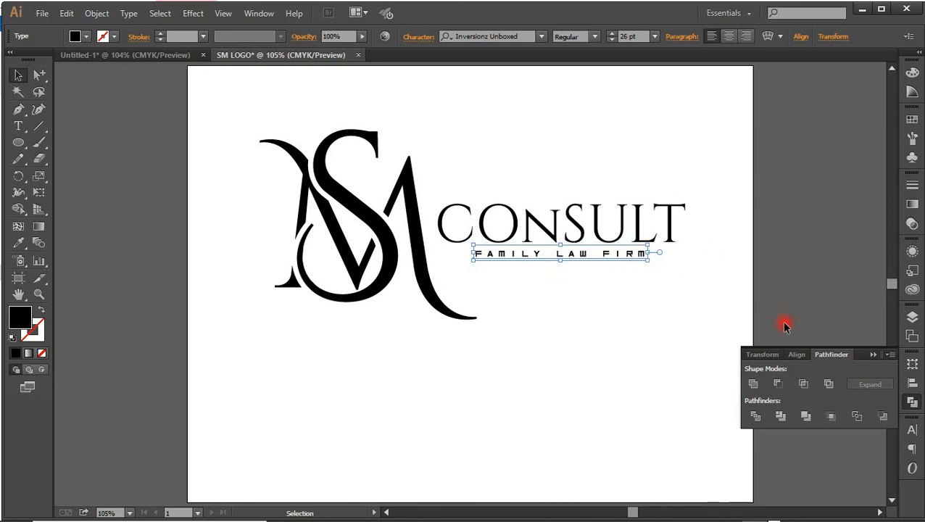
pyautogui.click(874, 355)
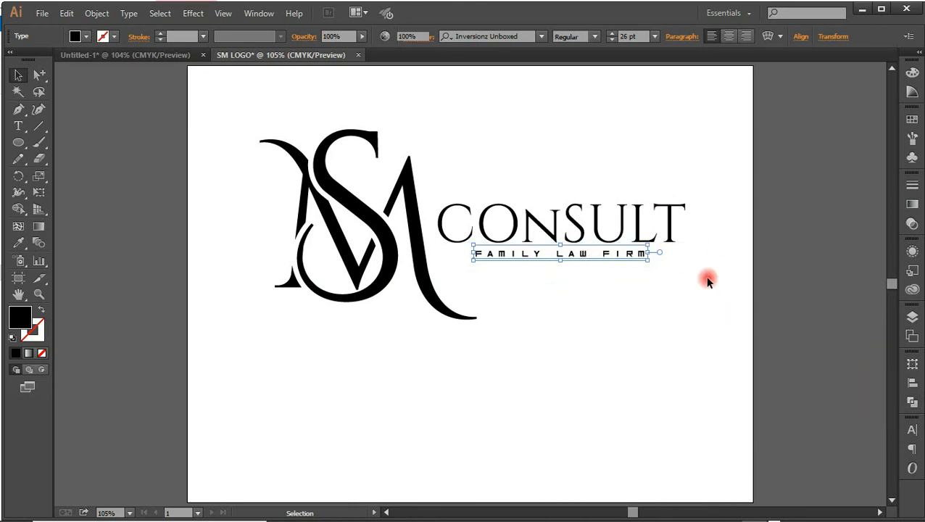
pyautogui.click(634, 289)
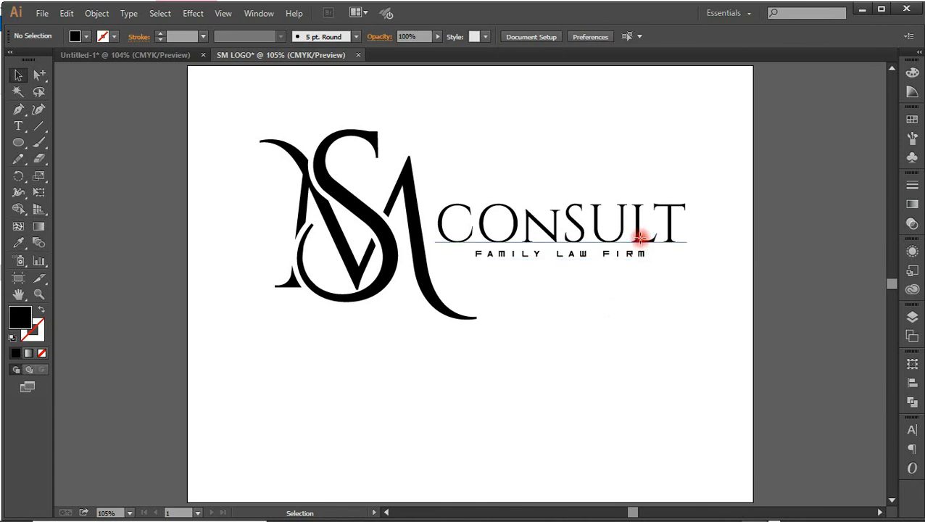
# Shift CONSULT slightly closer to the SM monogram, and group the monogram, CONSULT and the tagline into one object
pyautogui.click(628, 256)
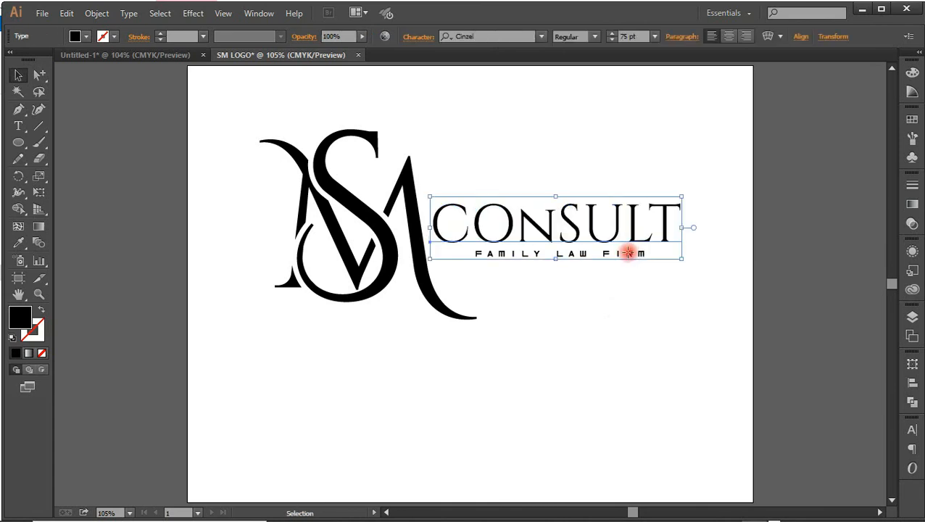
pyautogui.click(628, 252)
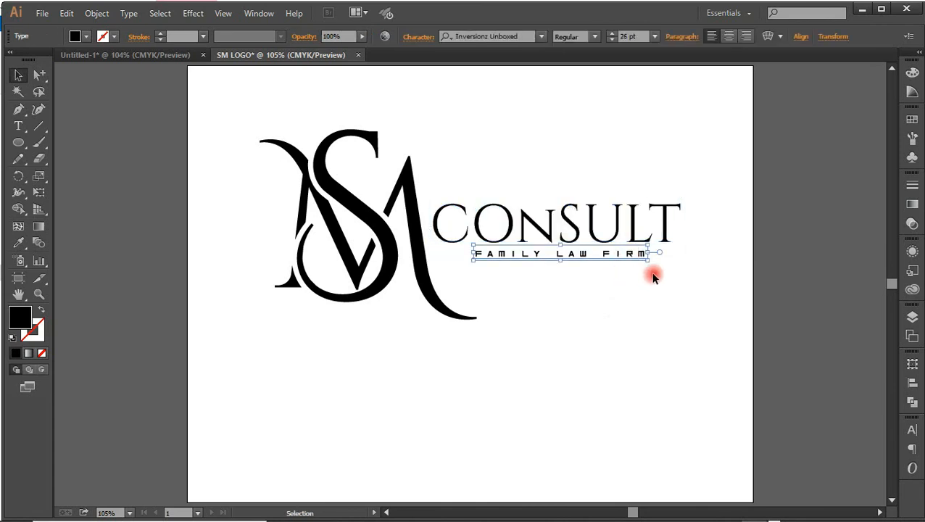
pyautogui.moveTo(258, 104); pyautogui.dragTo(687, 332)
pyautogui.rightClick(536, 219)
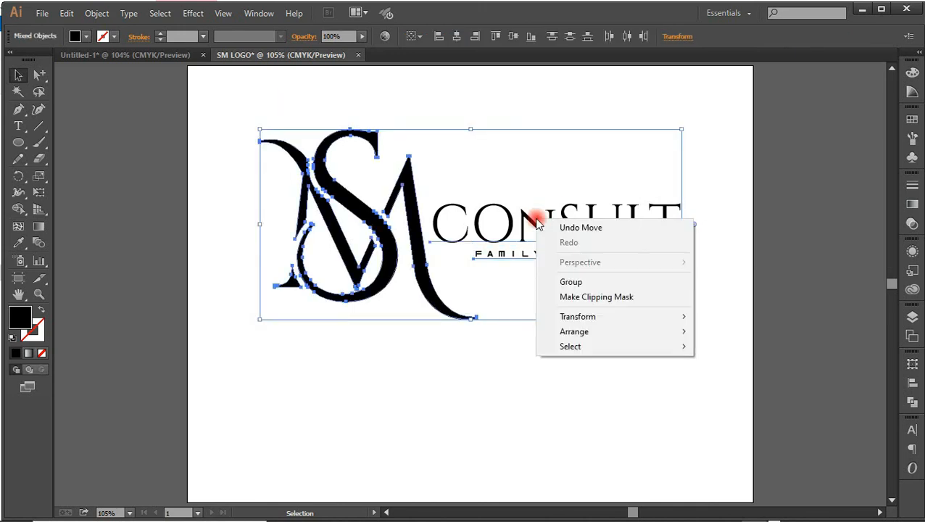
pyautogui.click(586, 282)
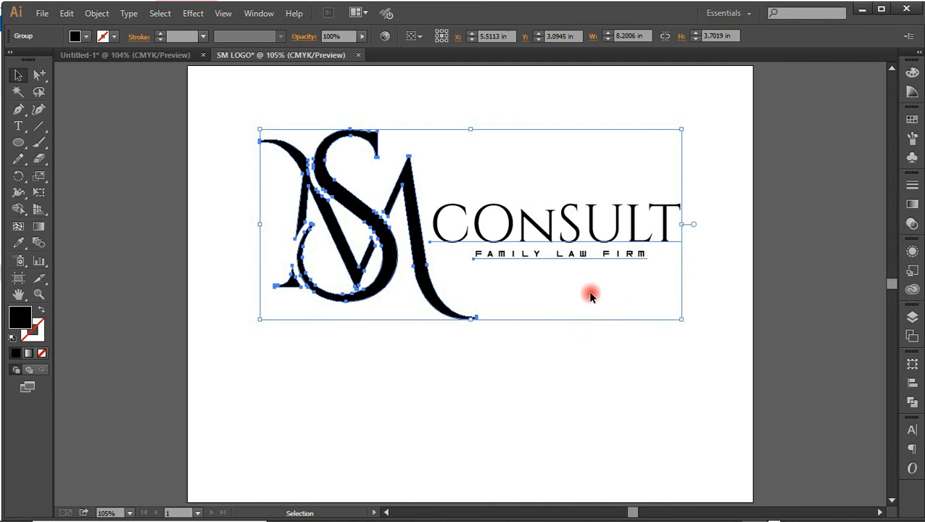
pyautogui.click(566, 366)
# Move the grouped logo slightly down the artboard to about X 5.54 in, Y 3.25 in, and deselect it
pyautogui.moveTo(420, 280); pyautogui.dragTo(429, 302)
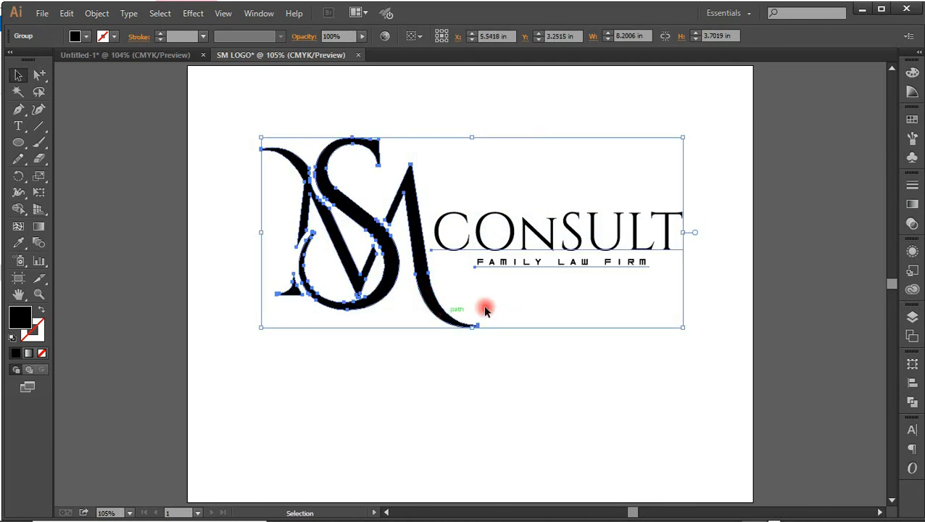
pyautogui.click(506, 377)
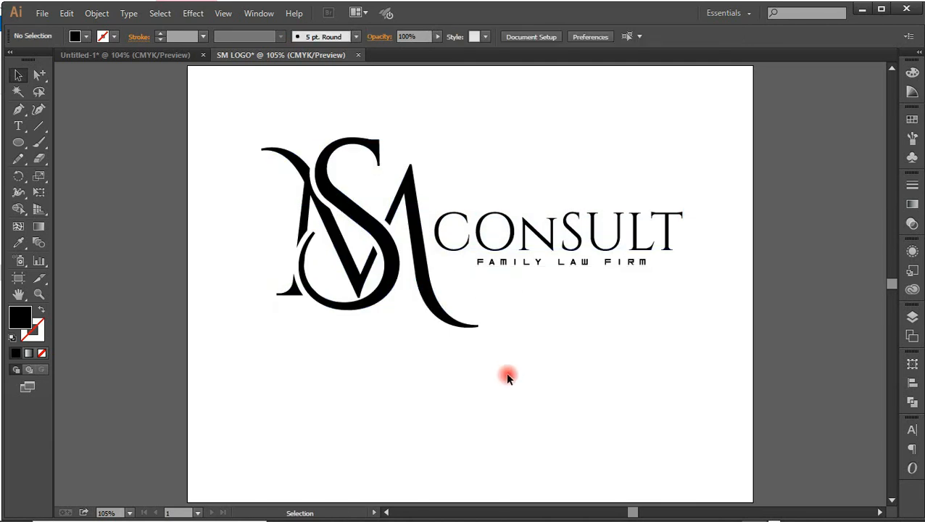